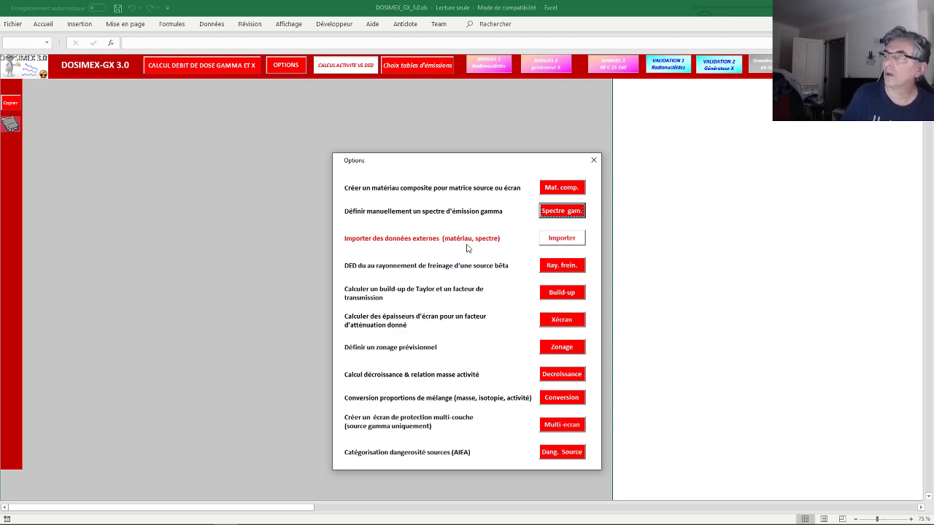
- Open the bremsstrahlung dose-rate estimation for a beta source and select 90Y as the registered radionuclide
click(555, 266)
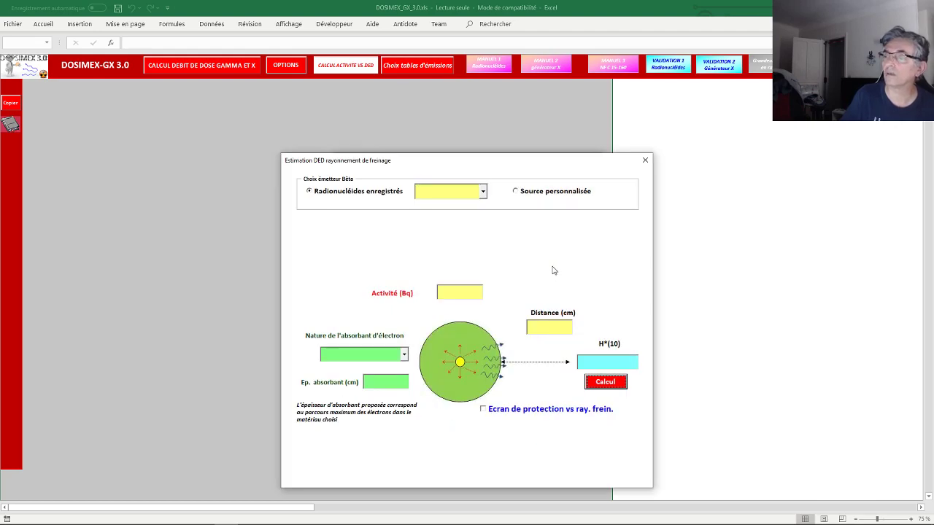
click(482, 194)
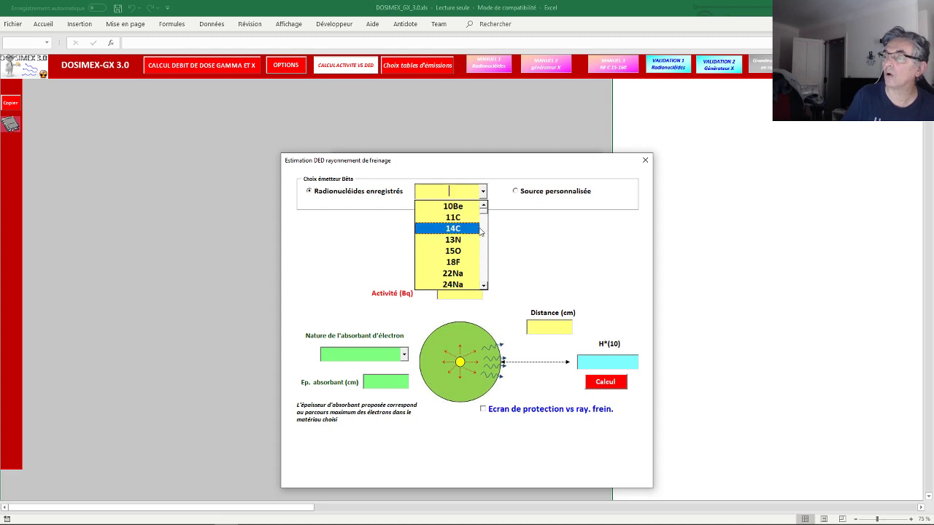
click(459, 265)
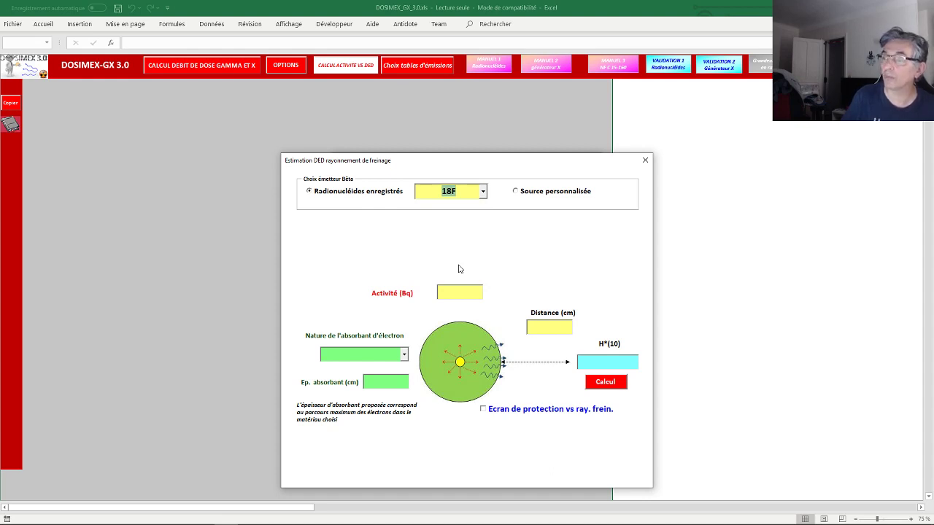
click(483, 192)
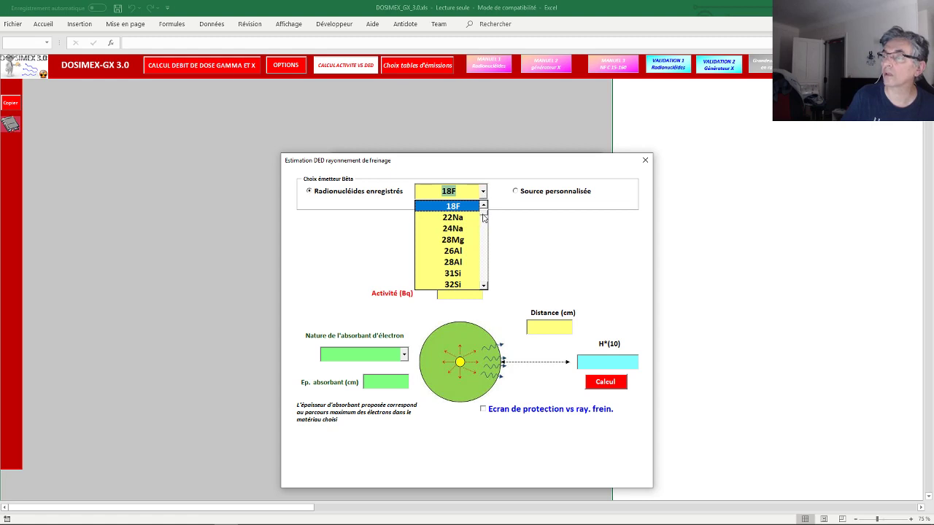
drag(483, 213, 483, 211)
click(458, 191)
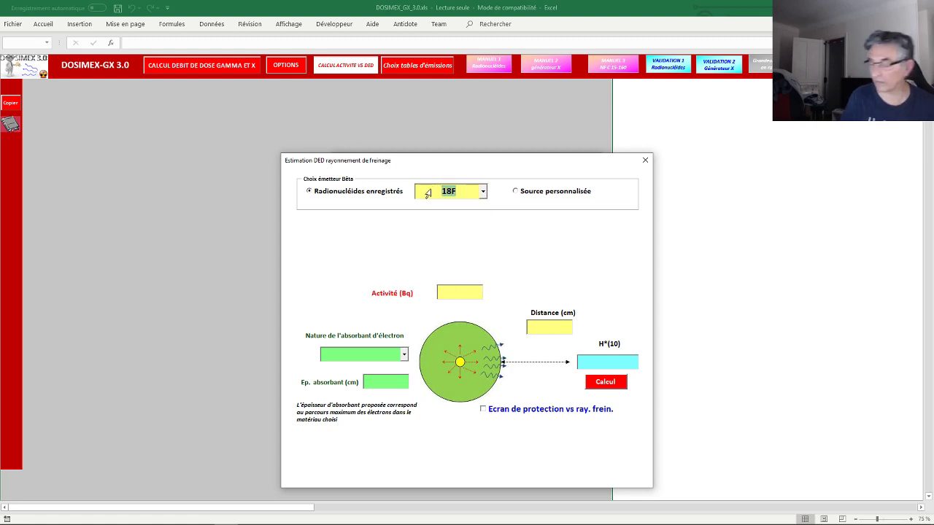
text(90Sr)
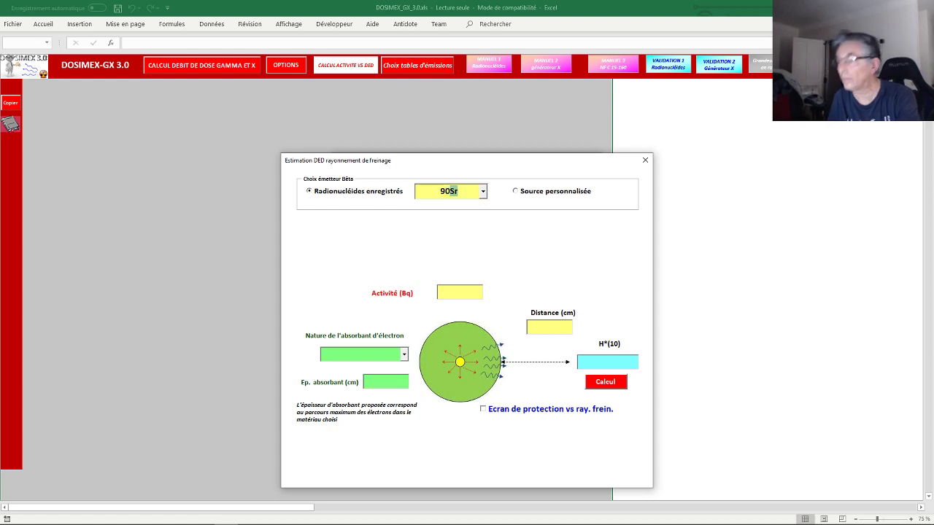
click(481, 191)
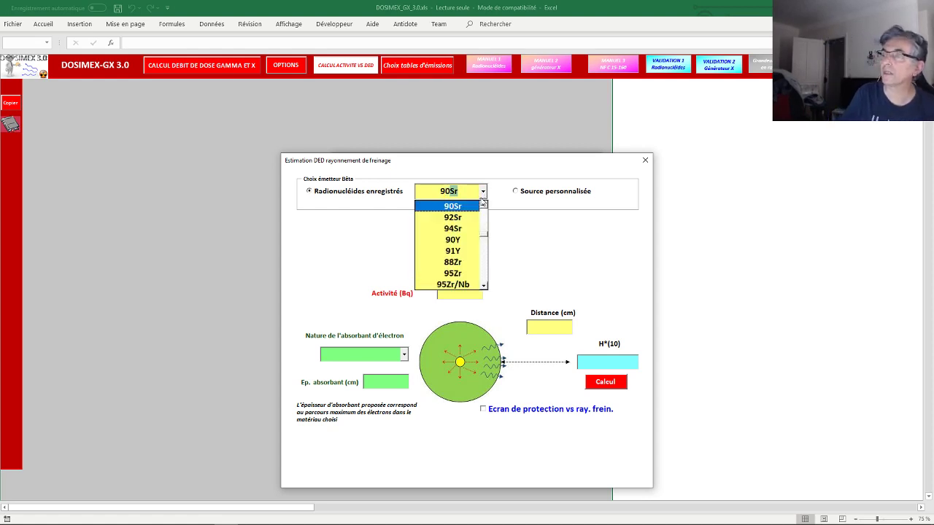
click(468, 240)
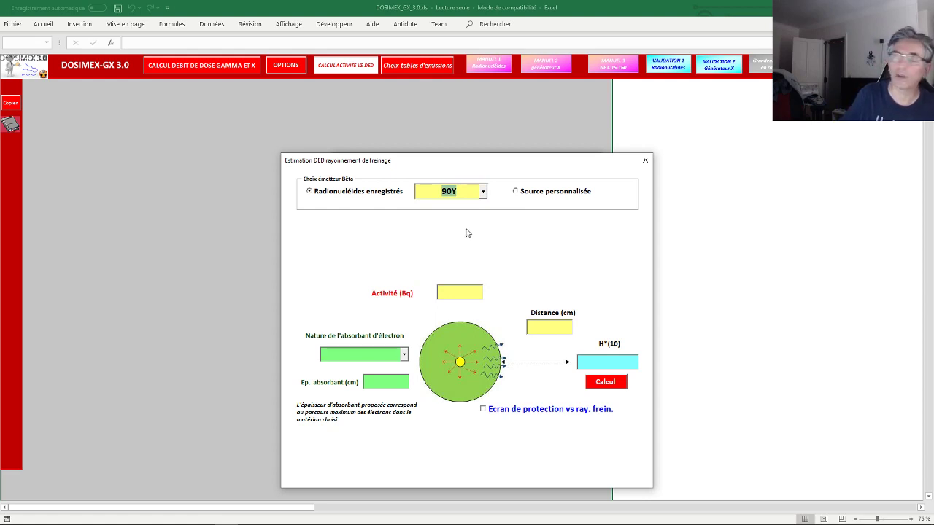
- Set the source activity to 100E6 Bq and choose Eau as the electron absorber material
click(453, 297)
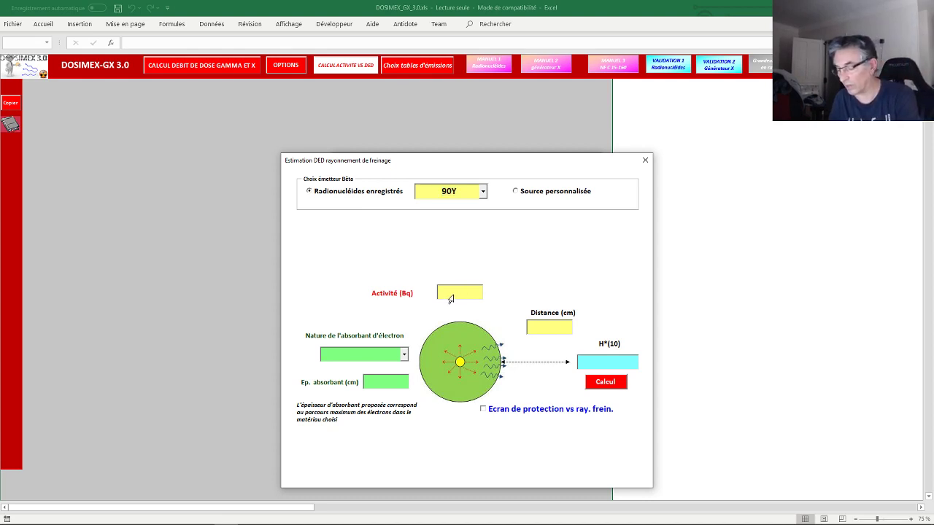
text(100E)
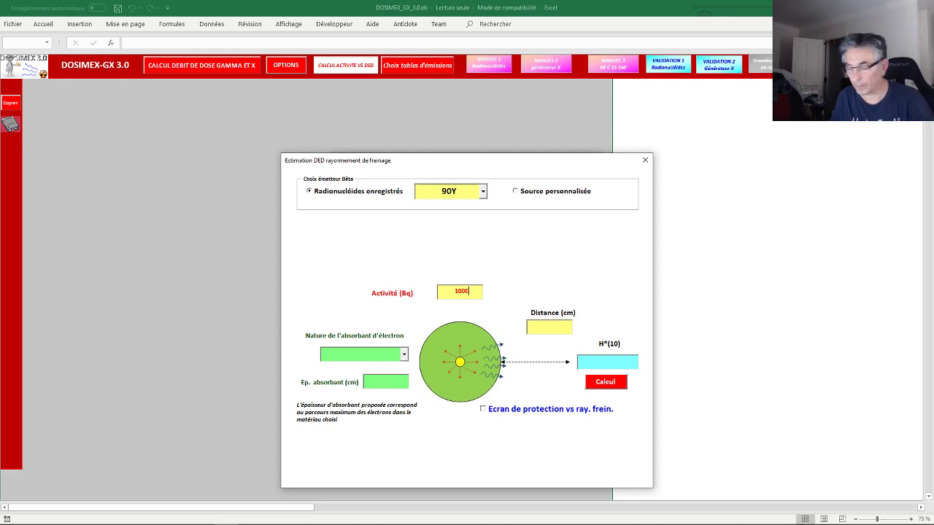
text(6)
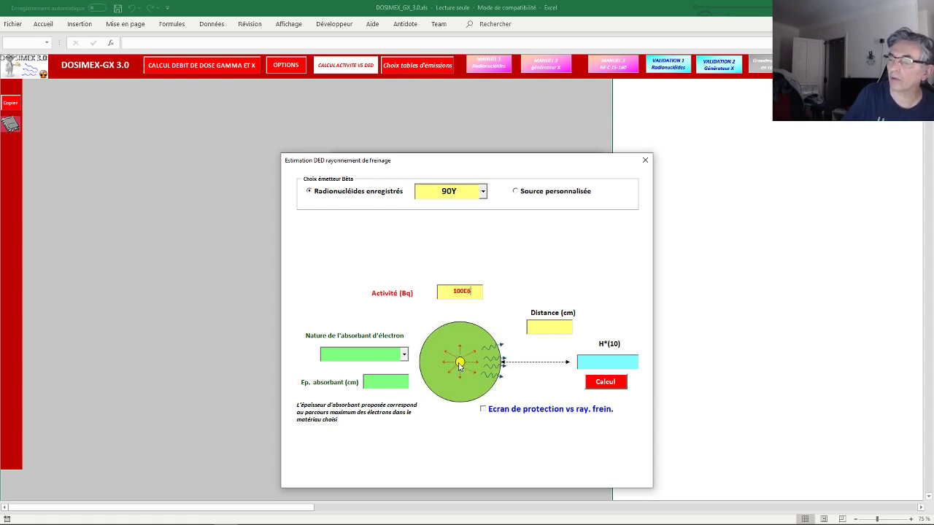
click(404, 354)
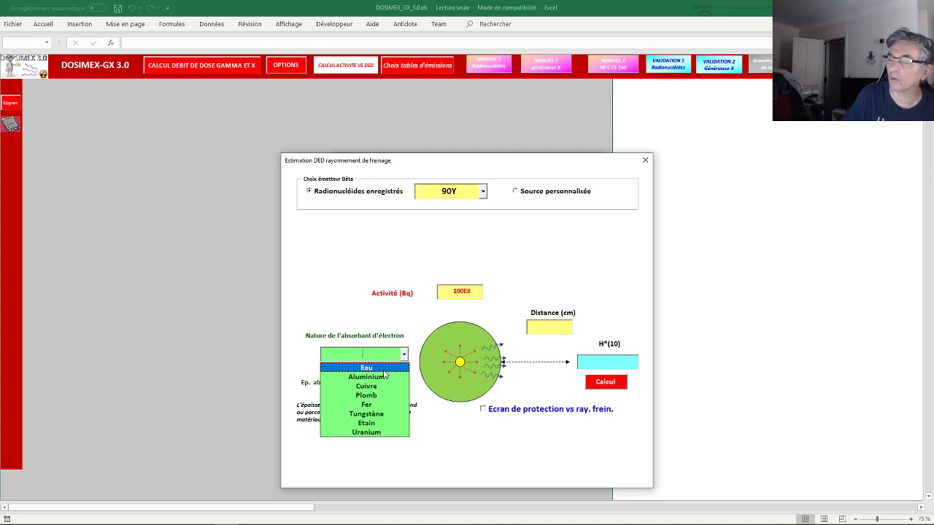
click(384, 370)
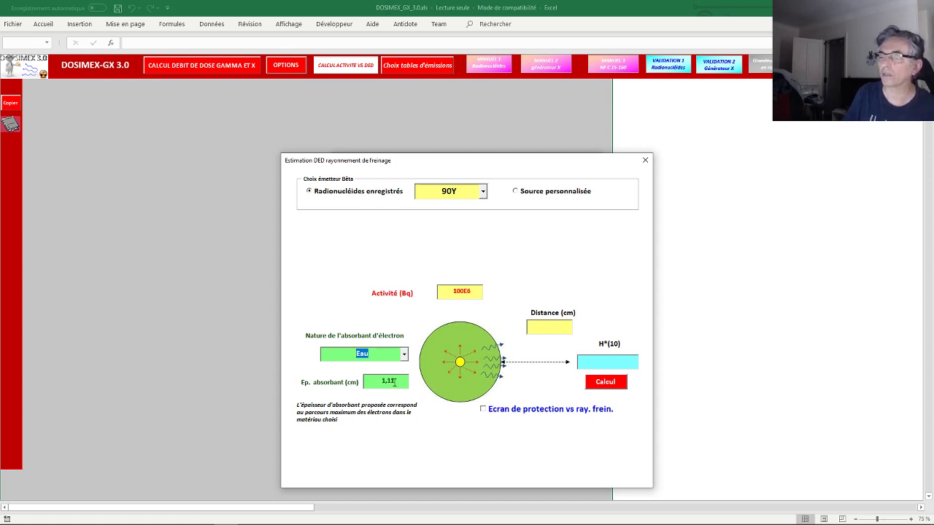
- Set the distance to 100 cm, calculate the H*(10) dose rate without a protective screen, and close the estimation form
click(560, 327)
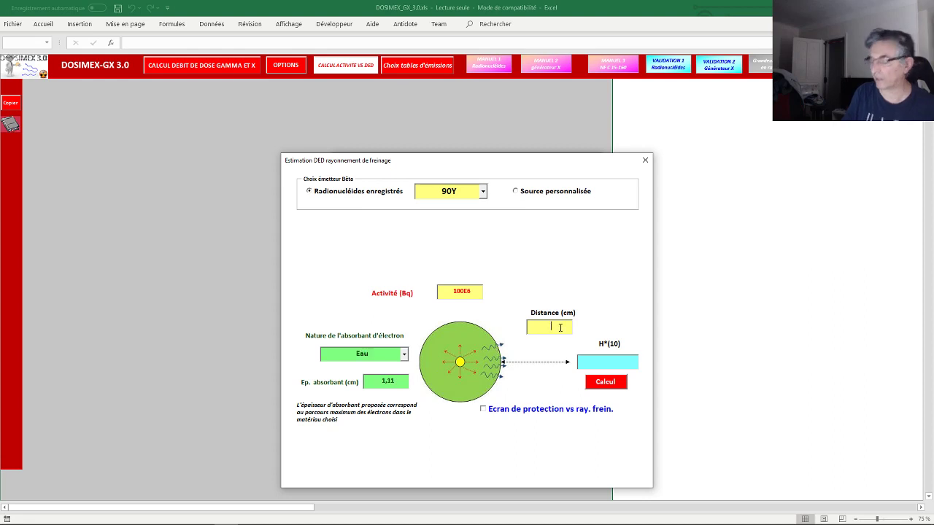
text(100)
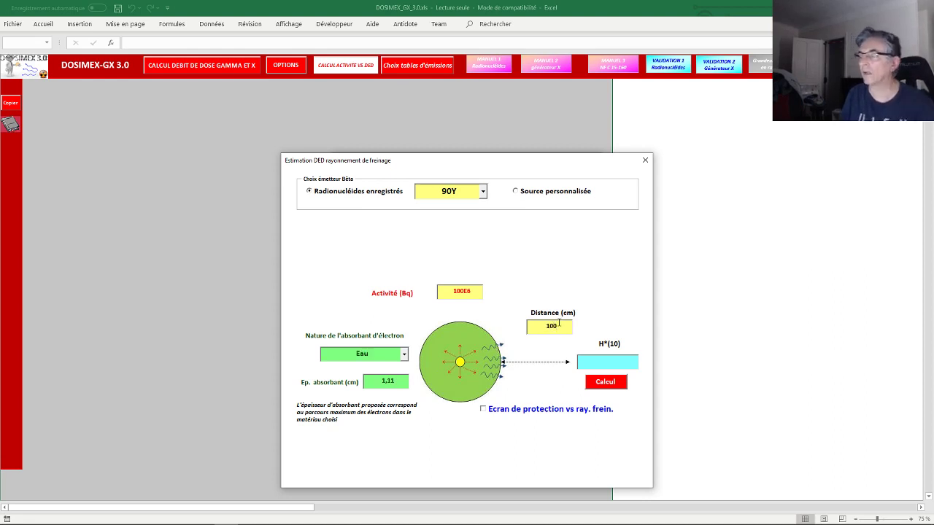
click(483, 410)
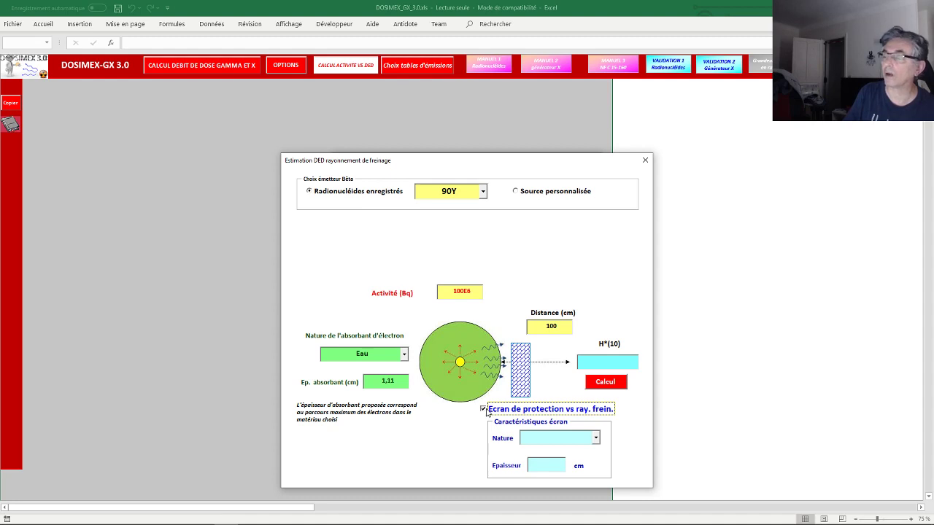
click(483, 410)
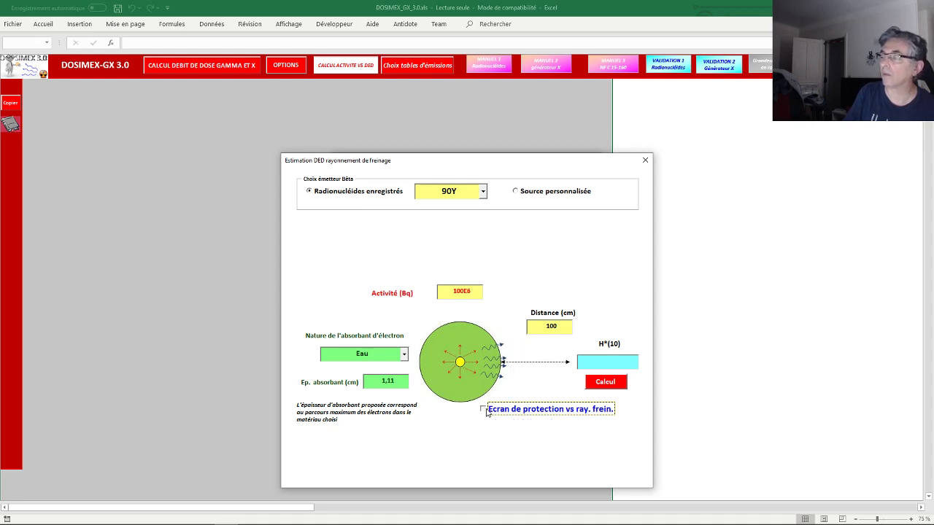
click(611, 381)
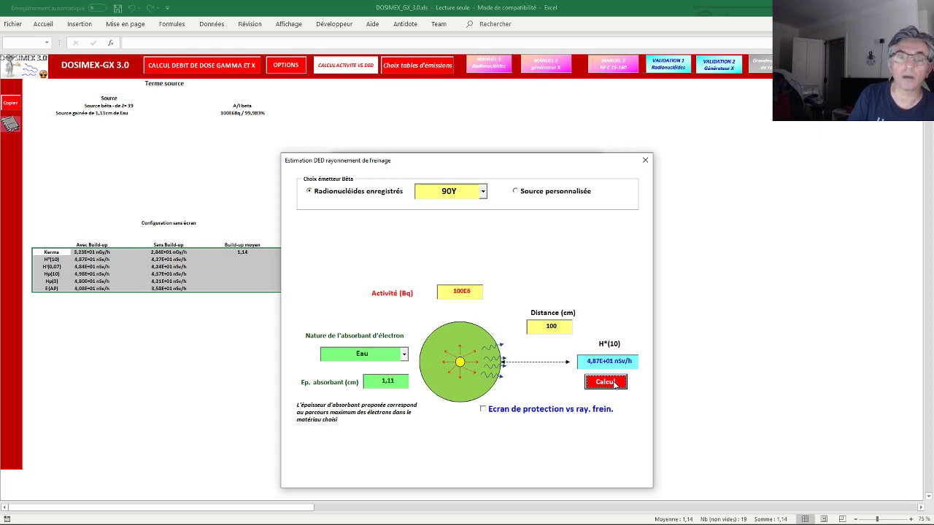
click(645, 161)
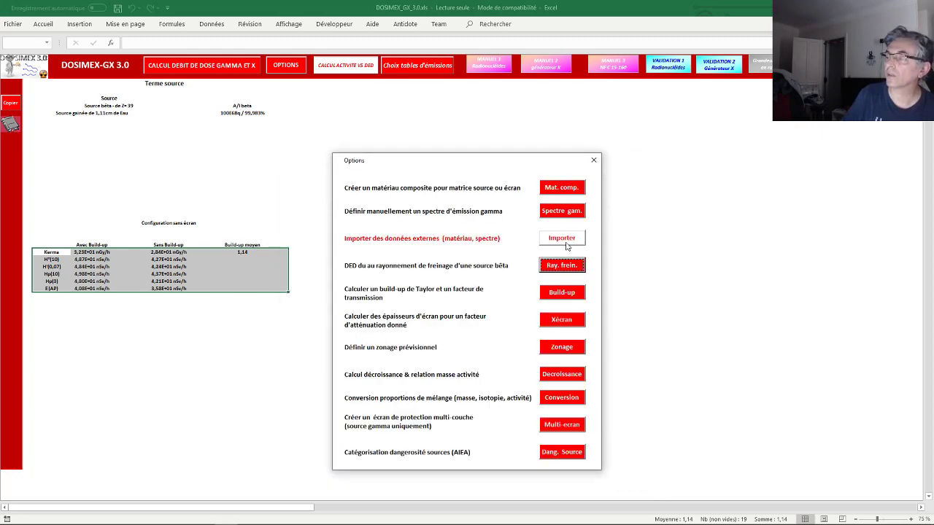
- Calculate the build-up and attenuation for a 661 keV gamma energy through a 100 cm Eau screen
click(563, 294)
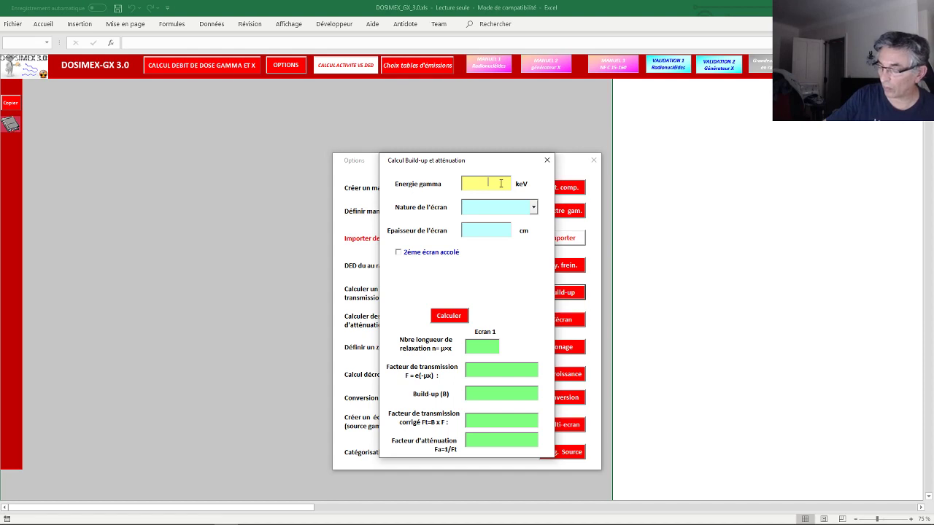
text(661)
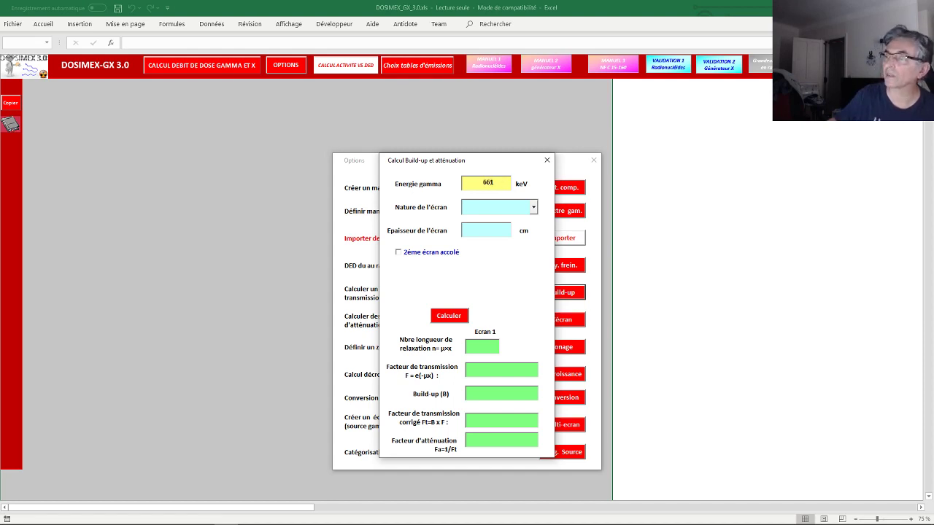
click(535, 208)
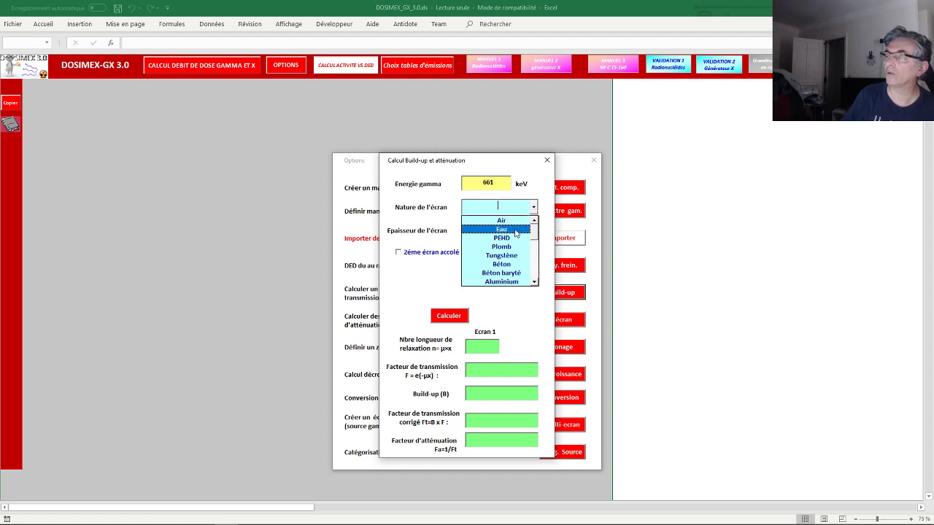
click(516, 232)
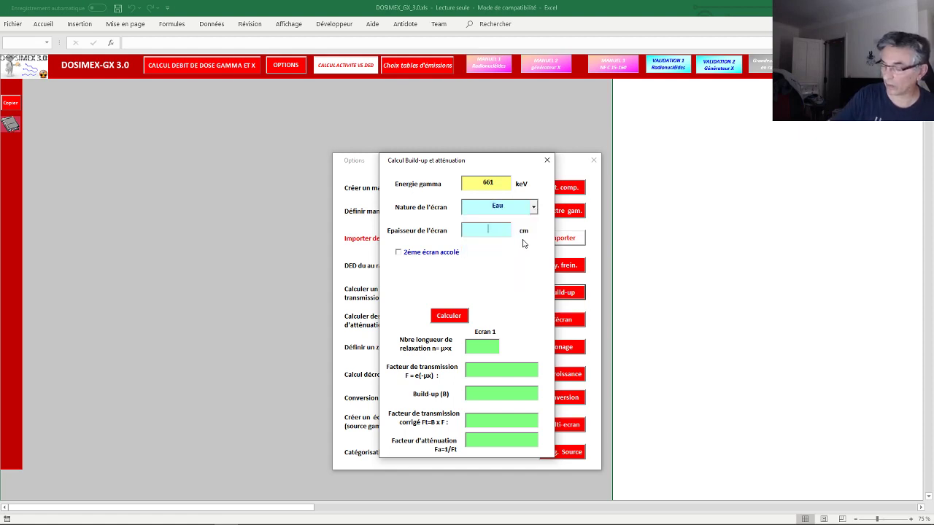
text(100)
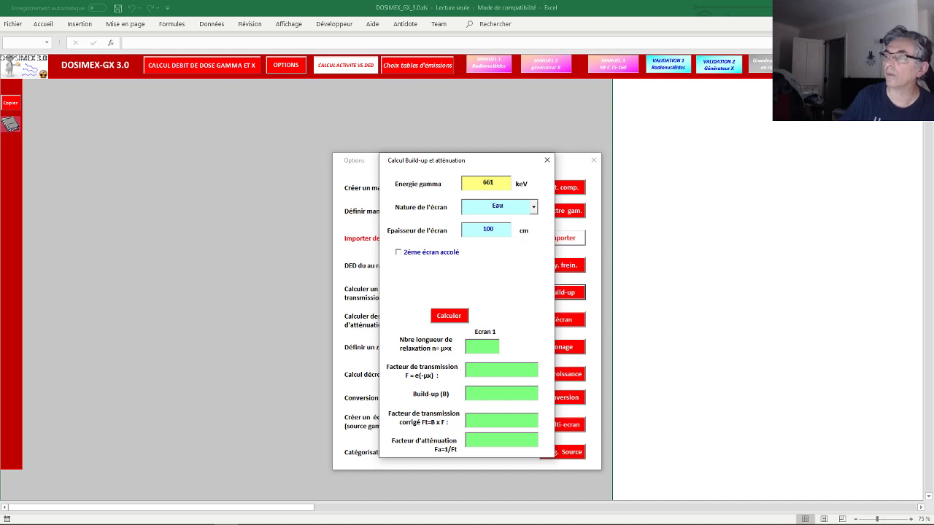
click(448, 316)
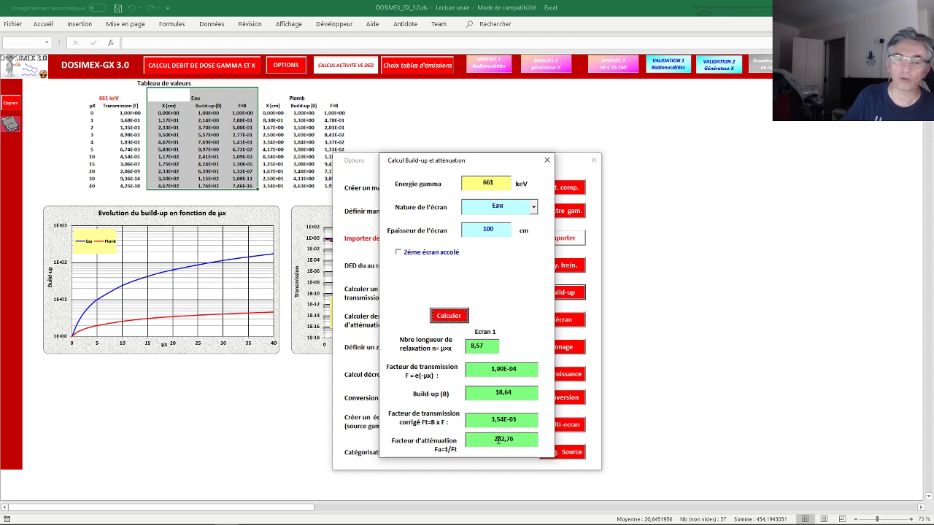
- Close the build-up and options dialogs and examine the build-up and transmission factor charts for Eau and Plomb
click(547, 161)
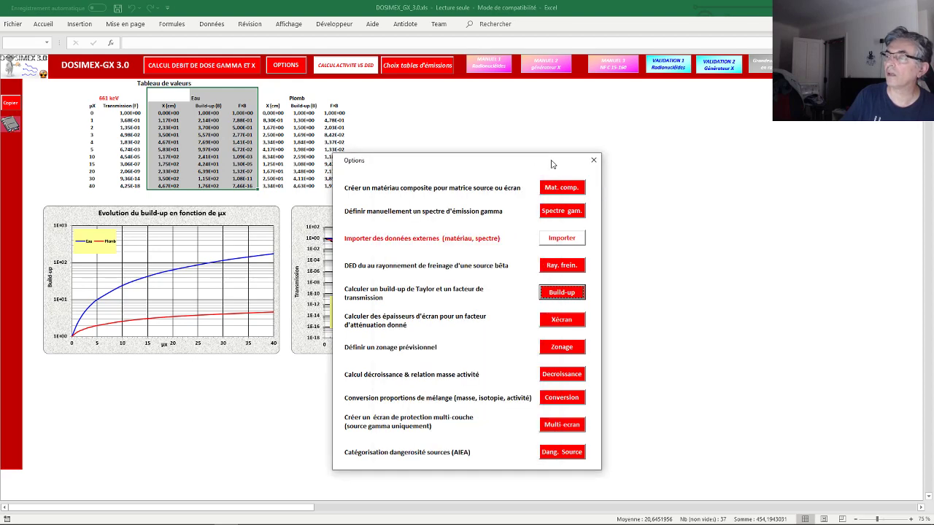
click(595, 162)
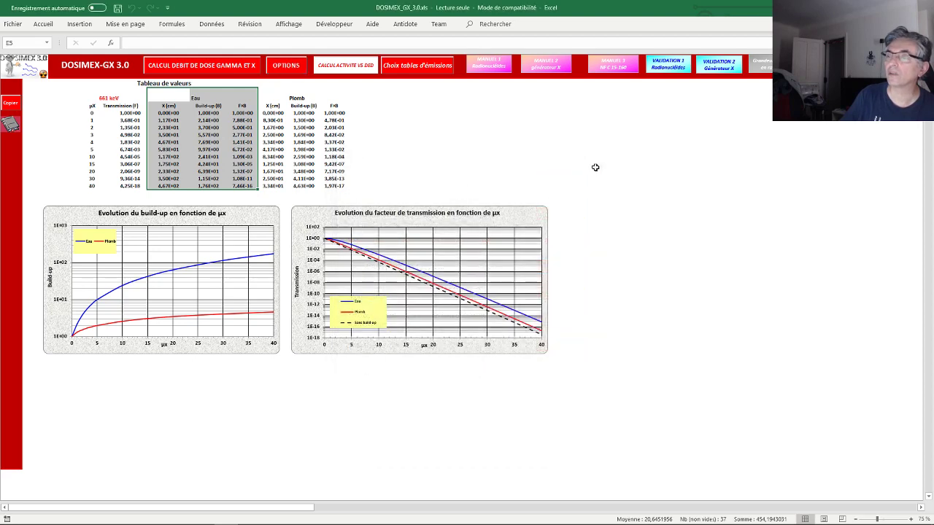
click(526, 163)
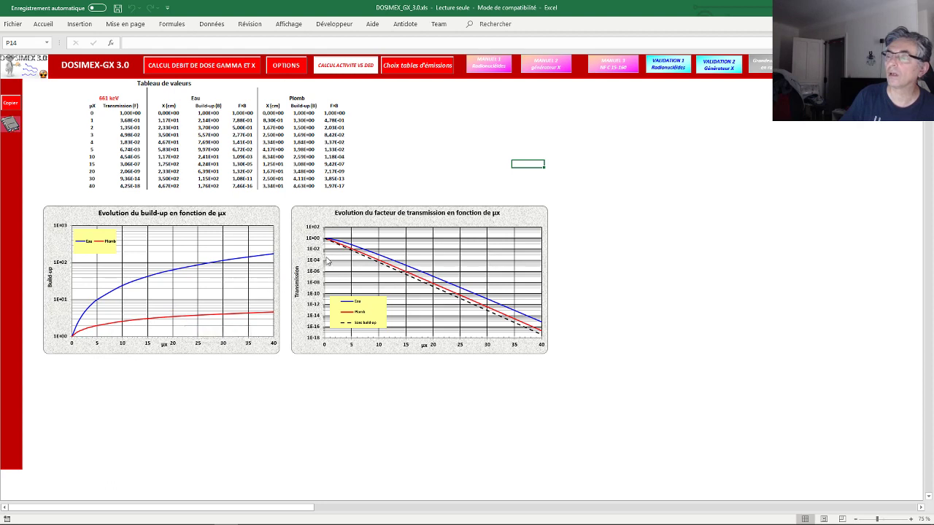
mouse_move(332, 246)
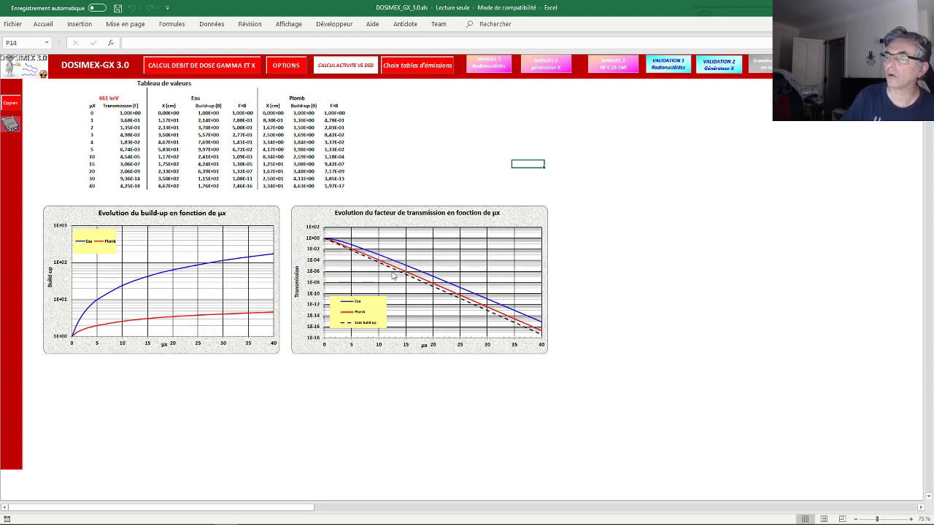
mouse_move(526, 330)
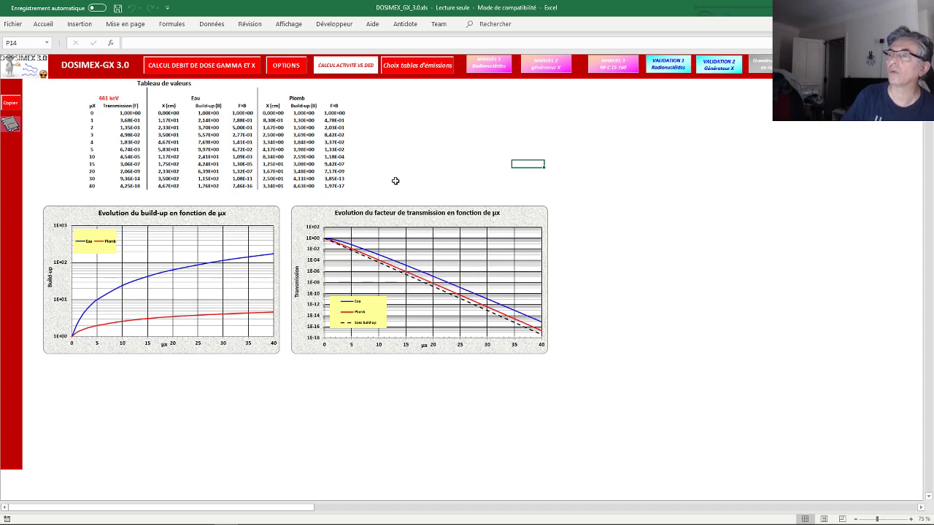
- Calculate the Eau screen thickness for a 661 keV gamma energy and a target attenuation factor of 1/125
click(292, 69)
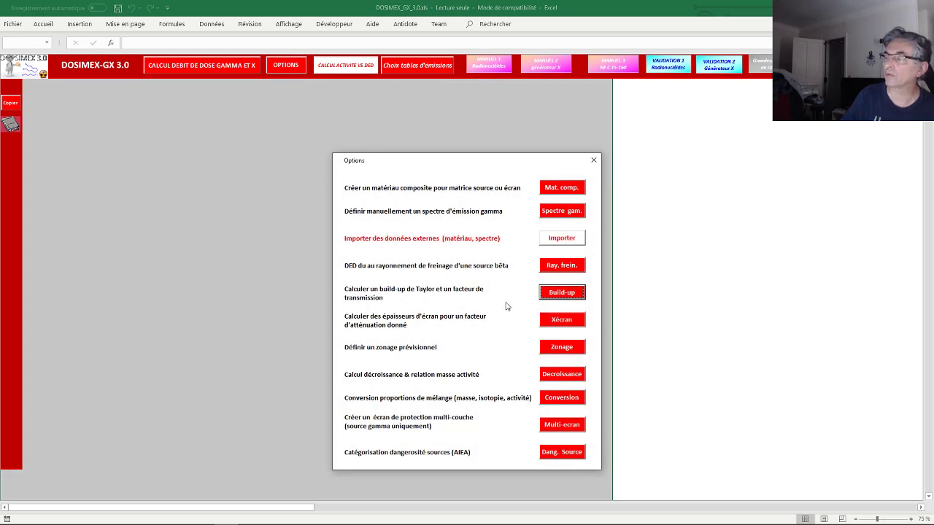
click(557, 324)
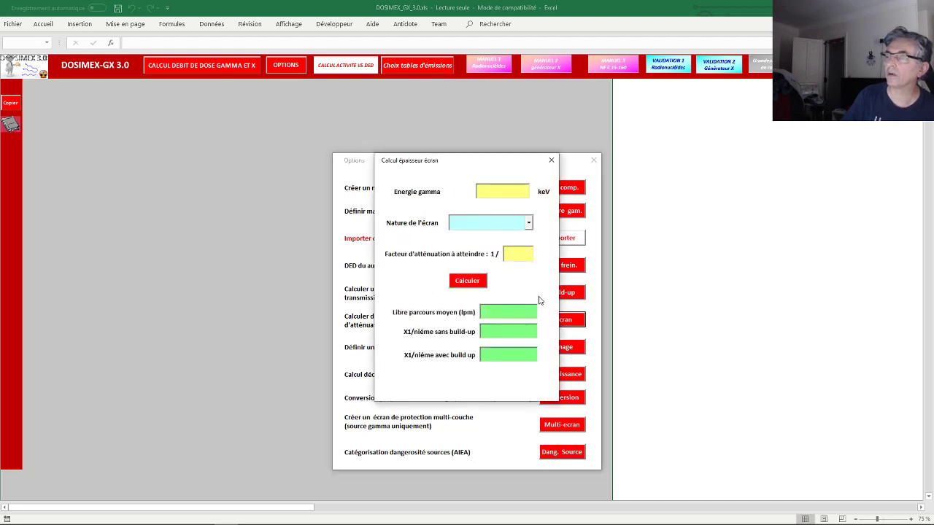
click(509, 192)
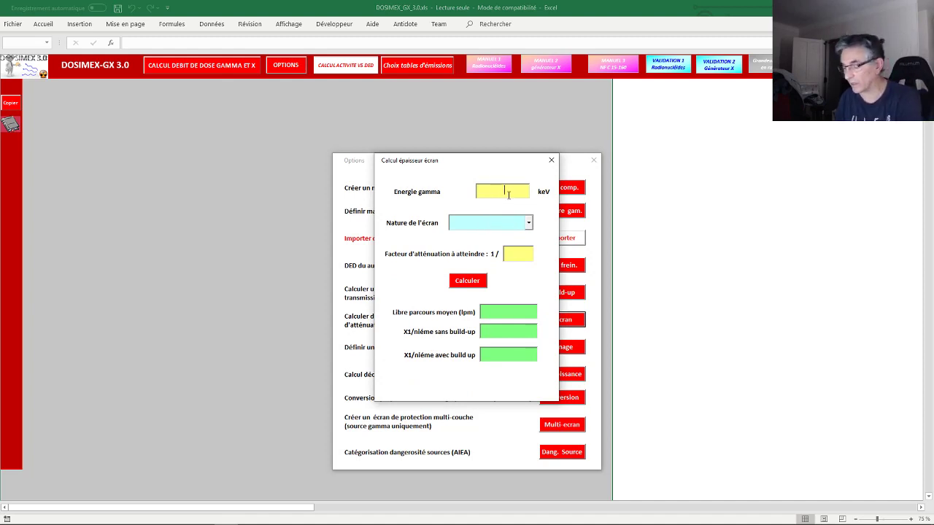
text(661)
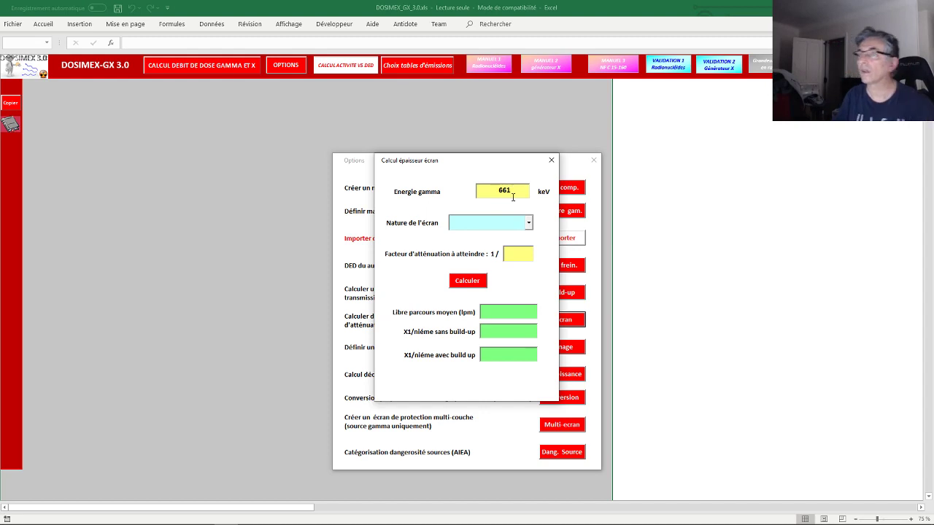
click(530, 226)
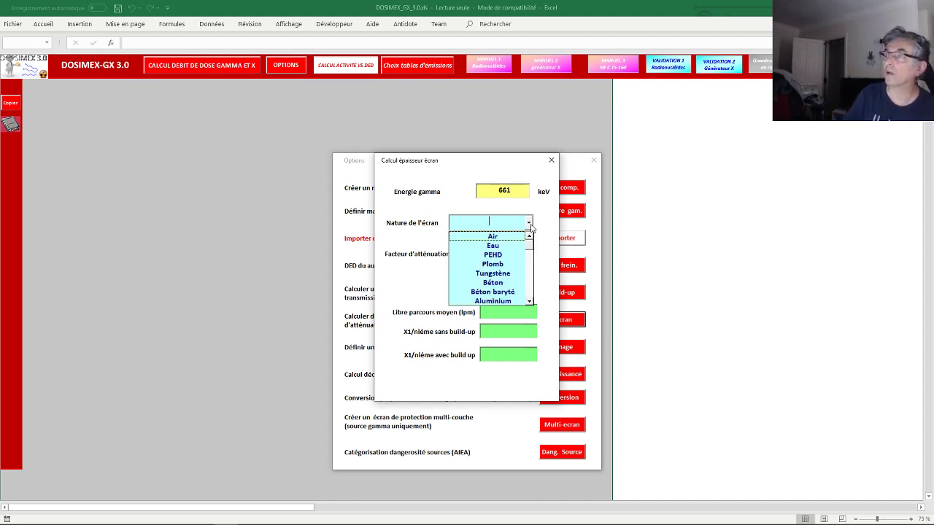
click(501, 246)
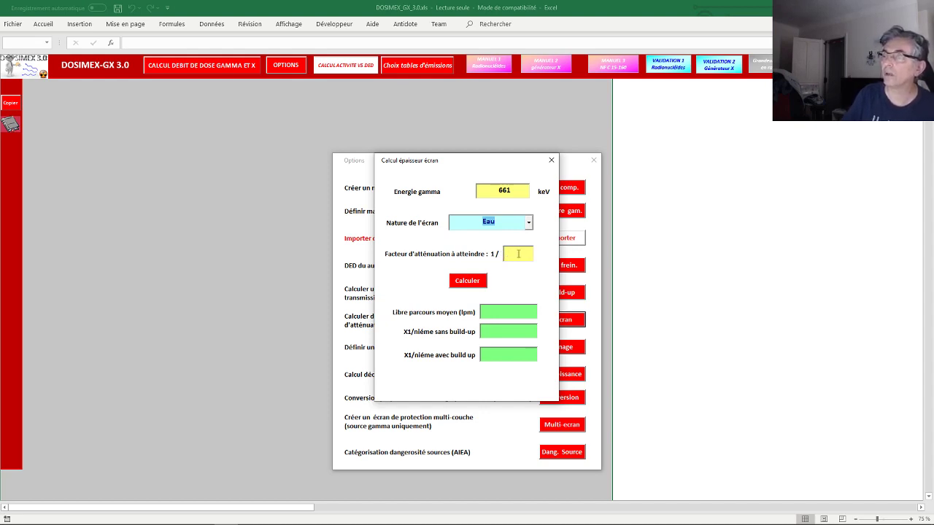
click(518, 253)
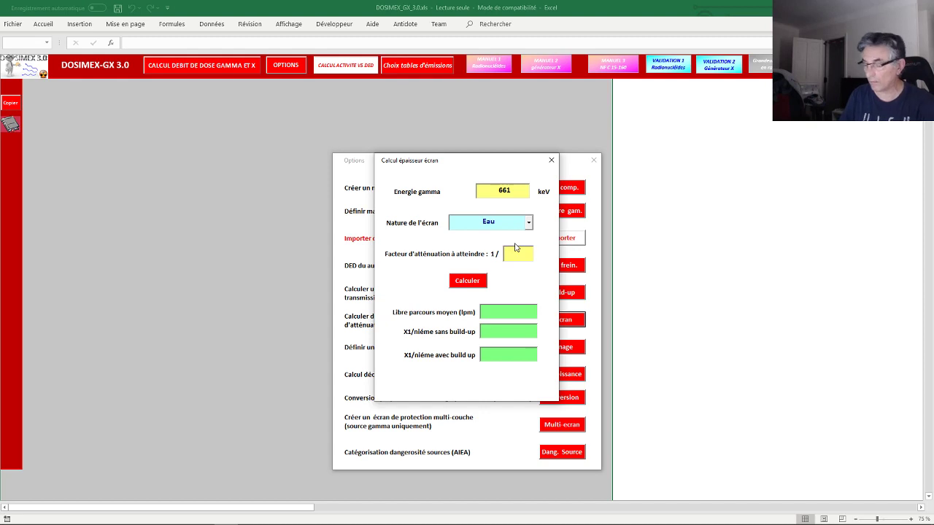
text(1e5)
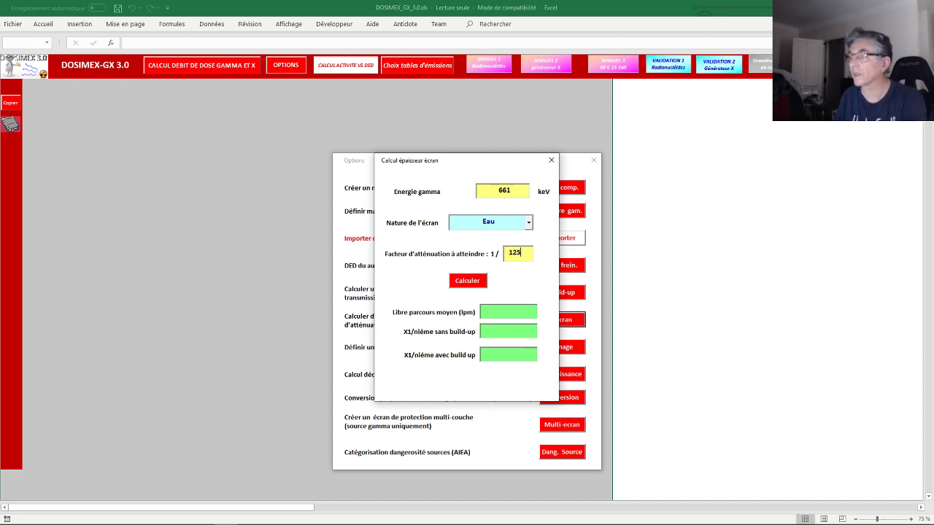
click(470, 284)
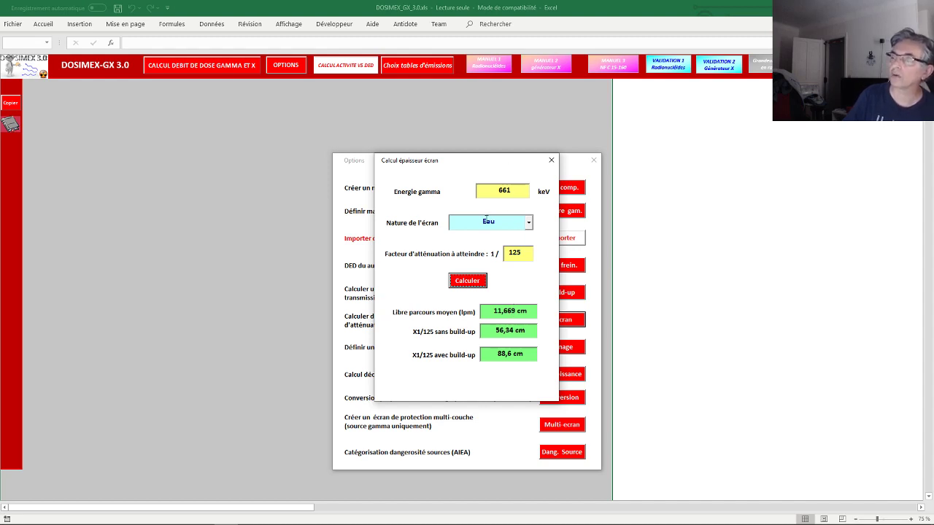
- Recalculate the screen thickness with Plomb as the screen material and close the thickness form
click(528, 222)
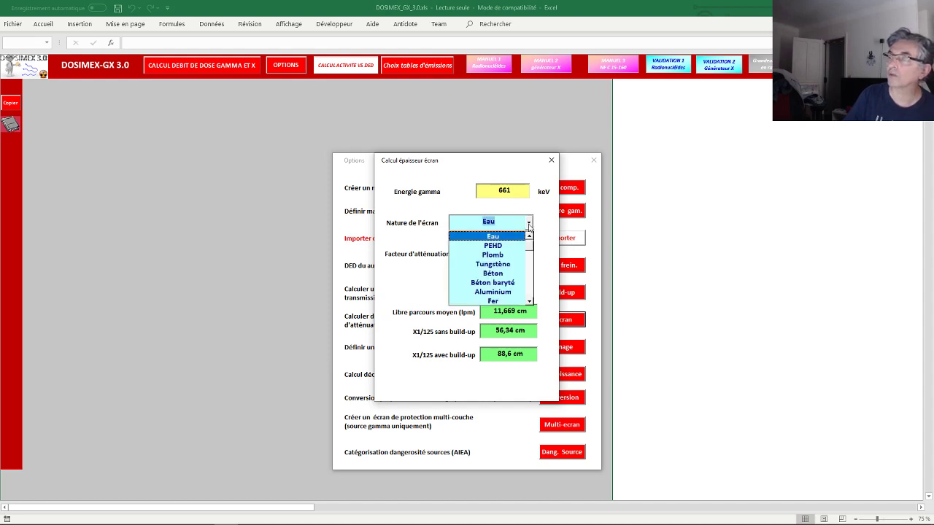
click(497, 249)
click(474, 283)
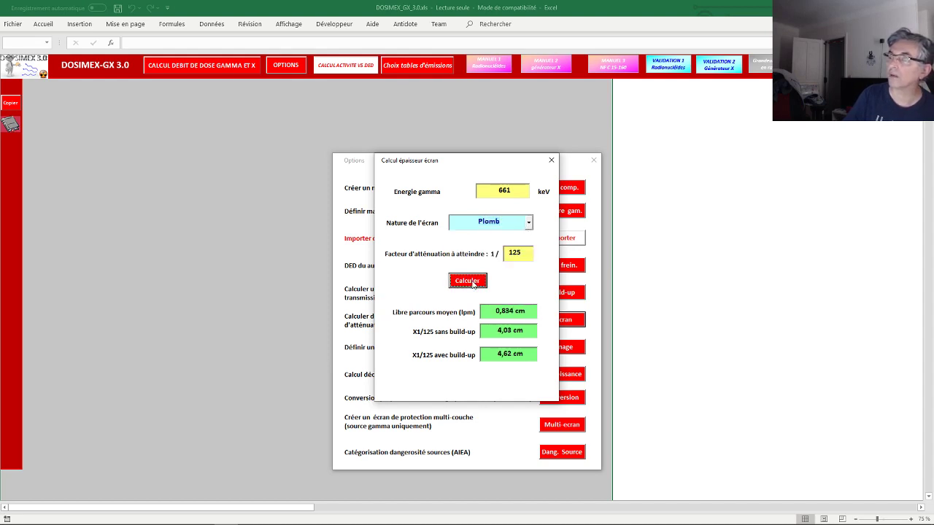
double_click(521, 253)
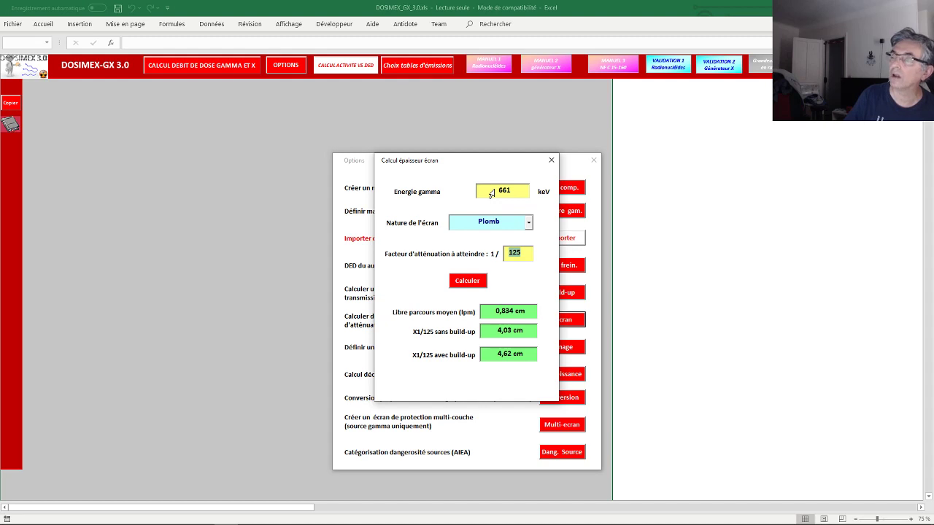
click(551, 160)
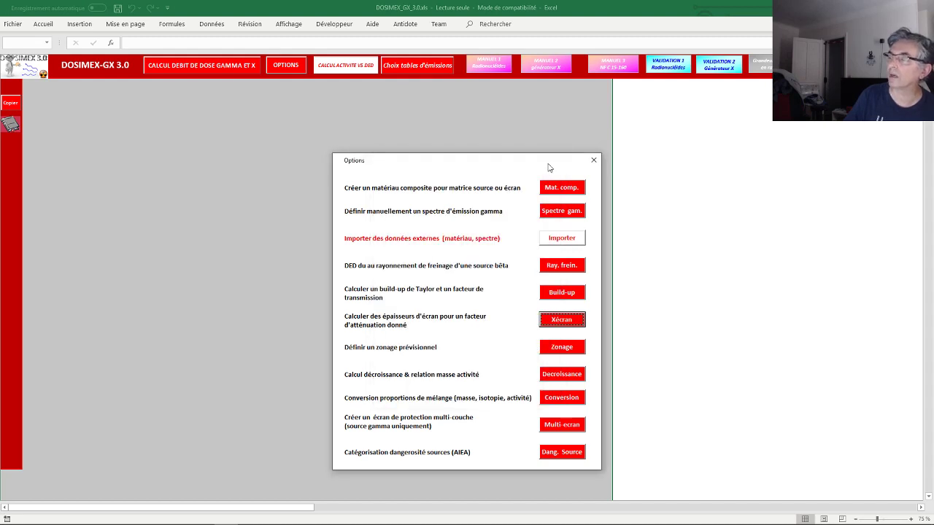
- Define an 80 Ci Ir-192 source for the provisional zoning, add no further radionuclide, and calculate the zone distances without a screen
click(563, 348)
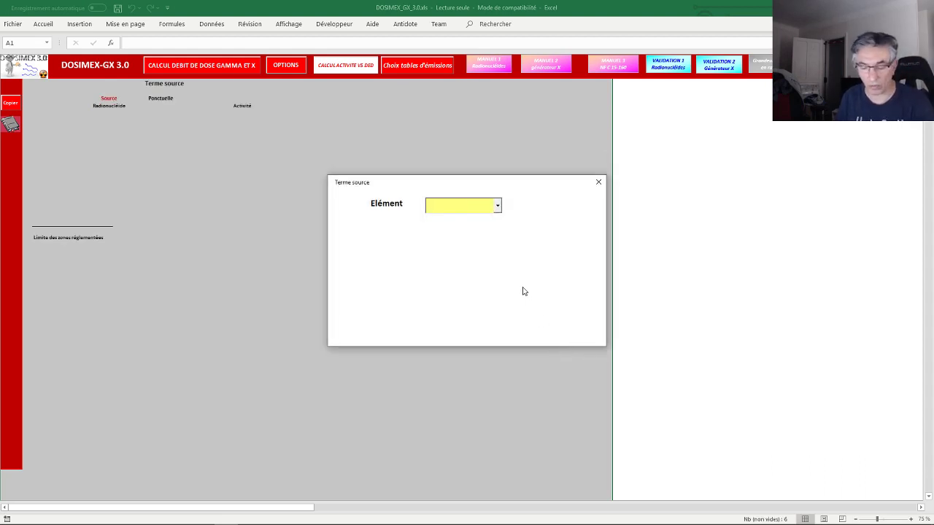
text(Ir)
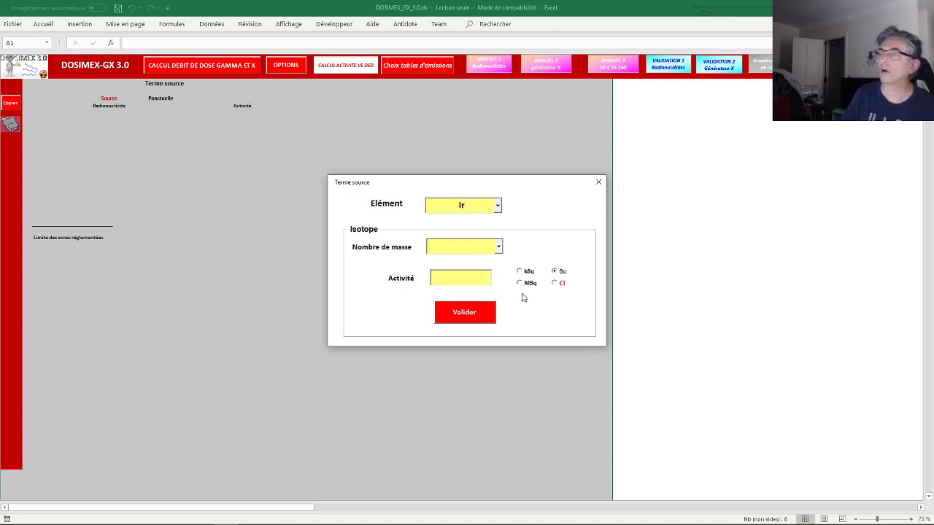
click(499, 249)
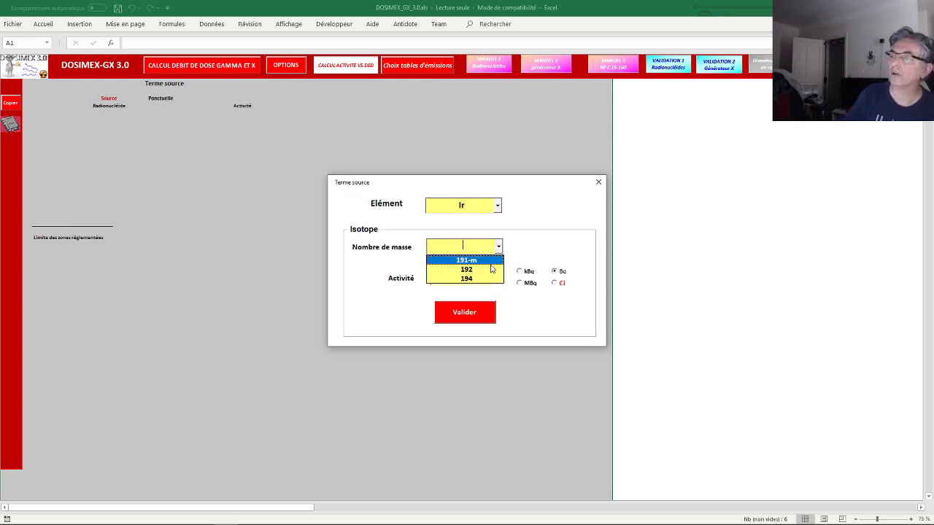
click(467, 269)
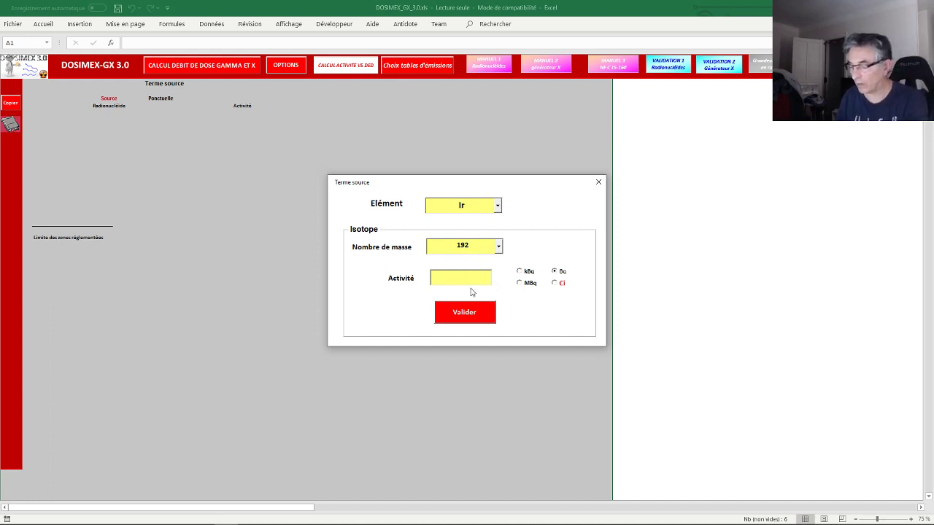
text(80)
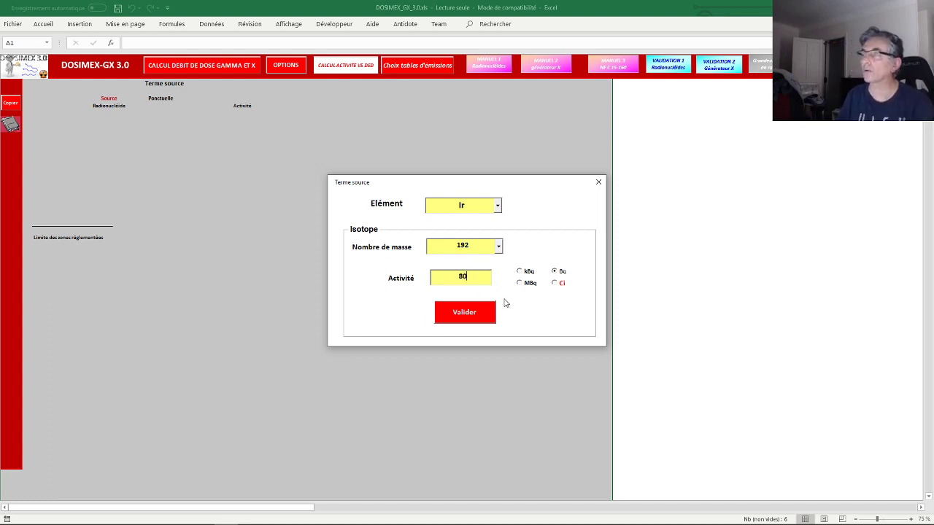
click(557, 285)
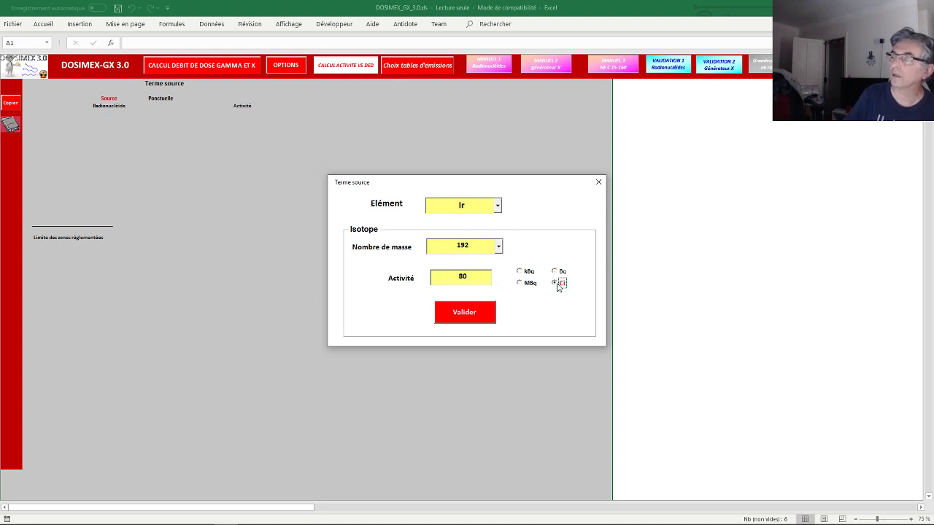
click(471, 314)
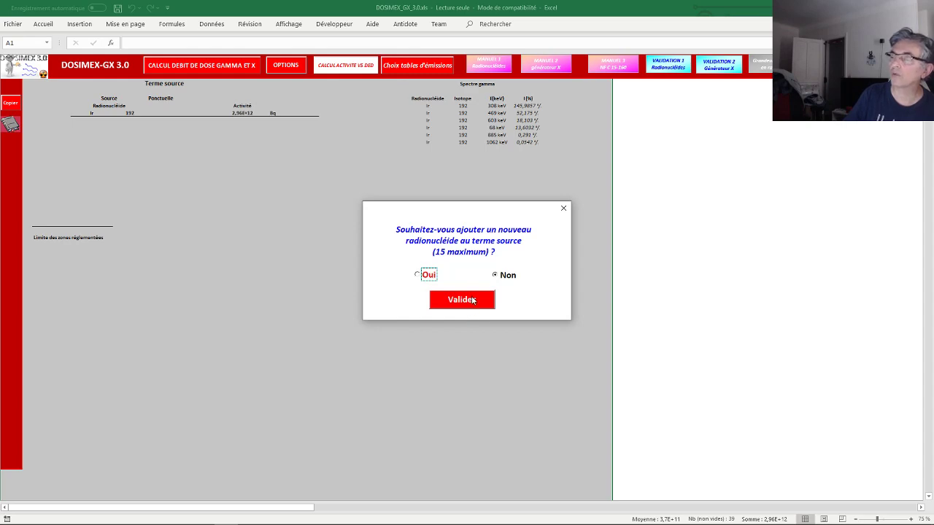
click(472, 299)
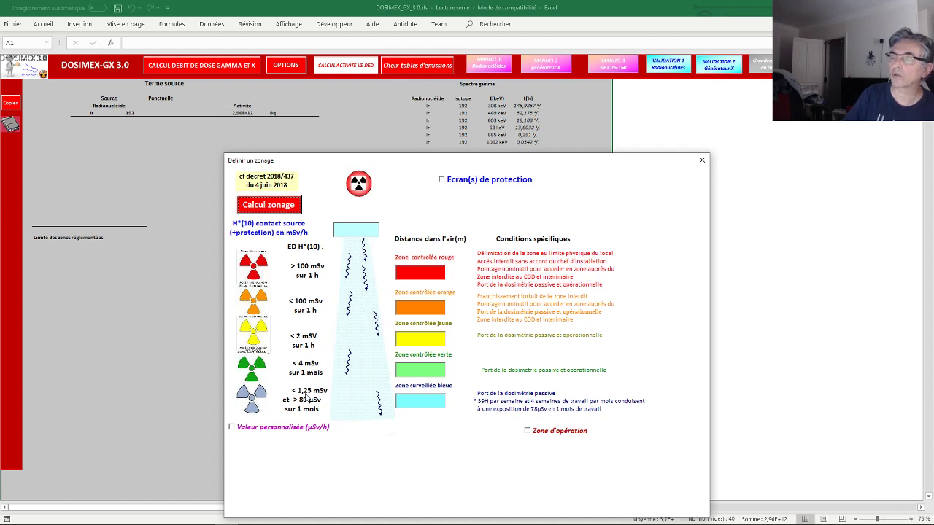
click(269, 204)
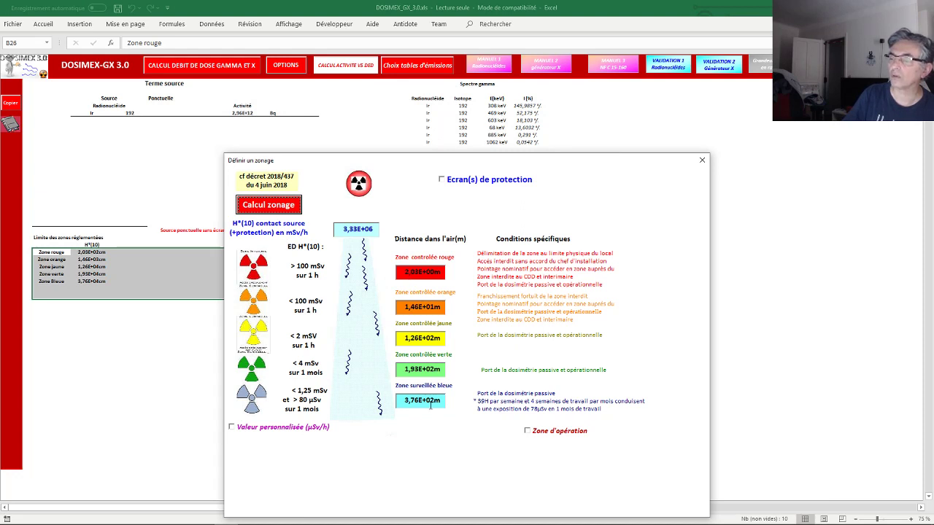
- Add a 10 cm Plomb protective screen, recalculate the zoning, and close the zoning form
click(442, 179)
click(535, 209)
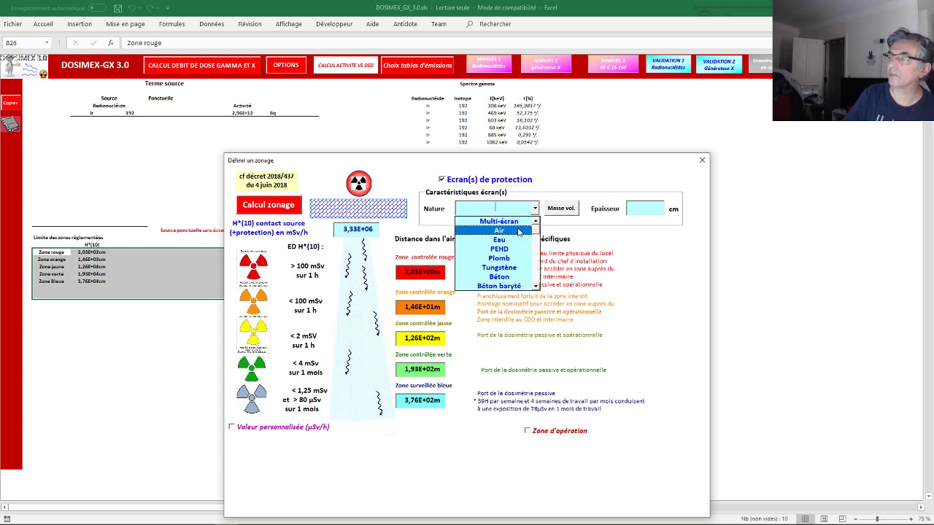
click(527, 258)
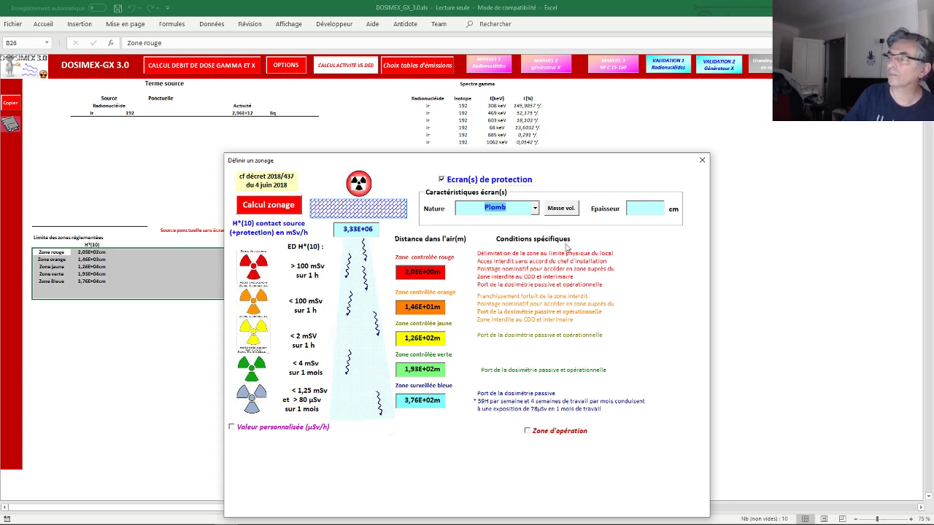
click(647, 213)
text(10)
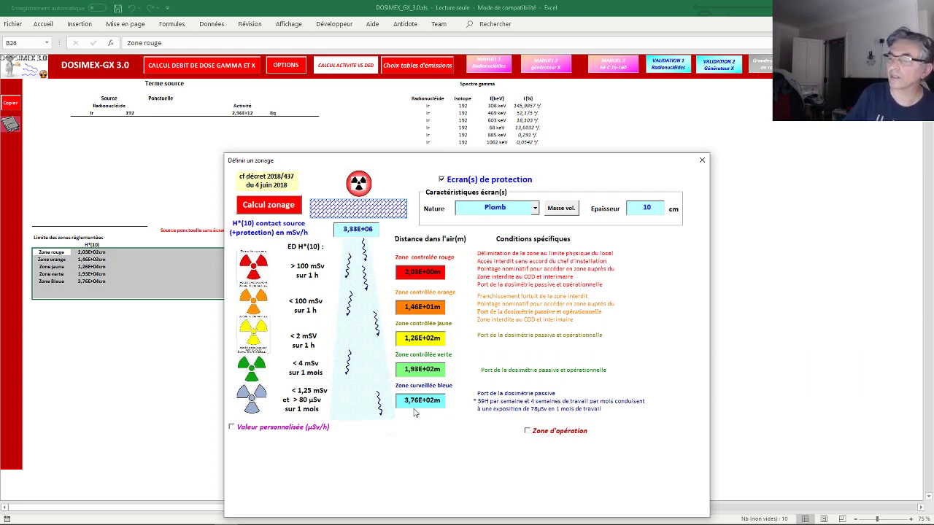
click(286, 209)
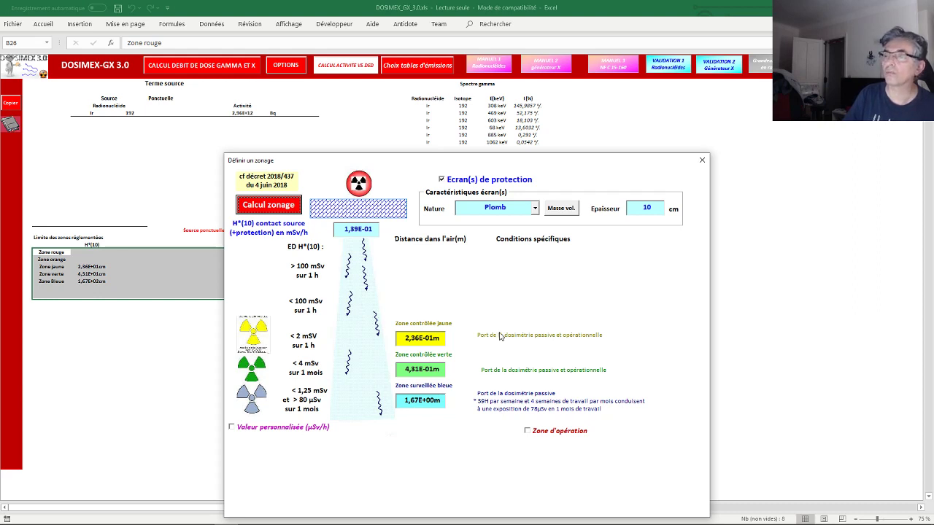
click(701, 159)
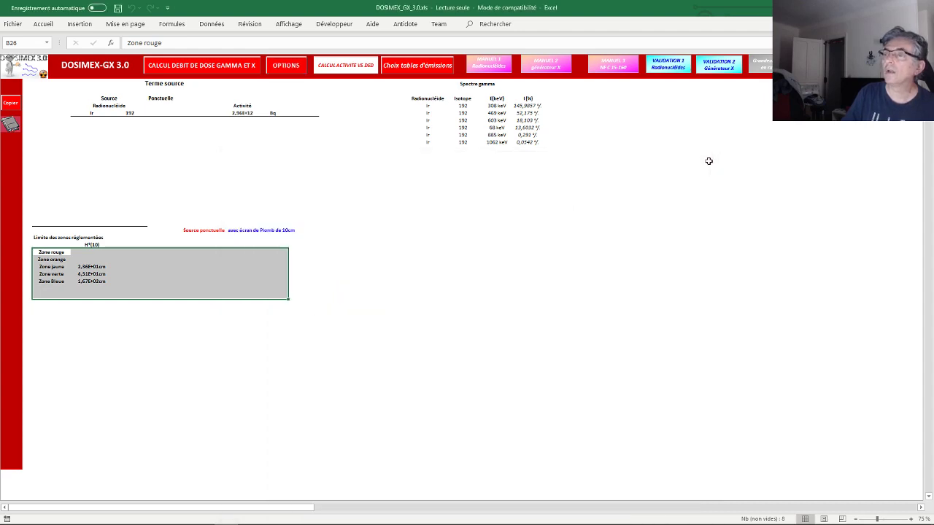
- Open the decay and mass-activity calculation from the options and choose element F with mass number 18
click(290, 67)
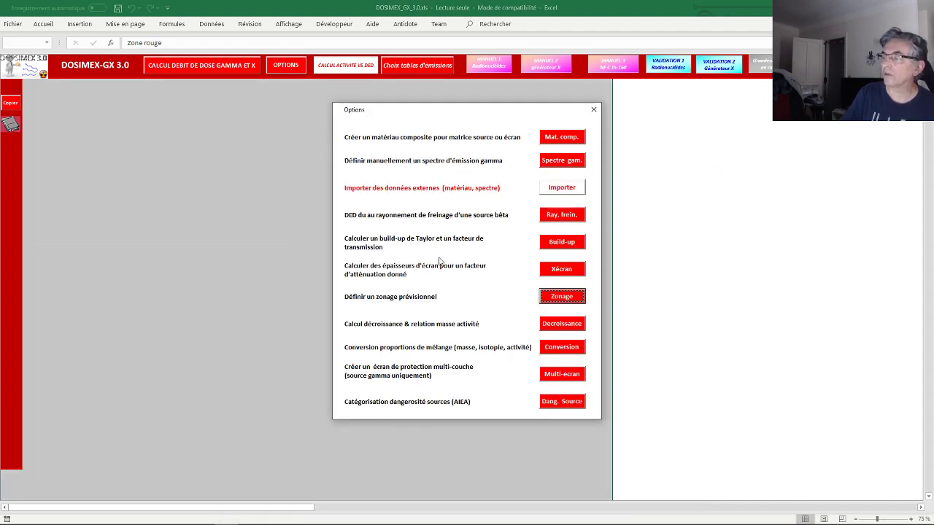
click(563, 325)
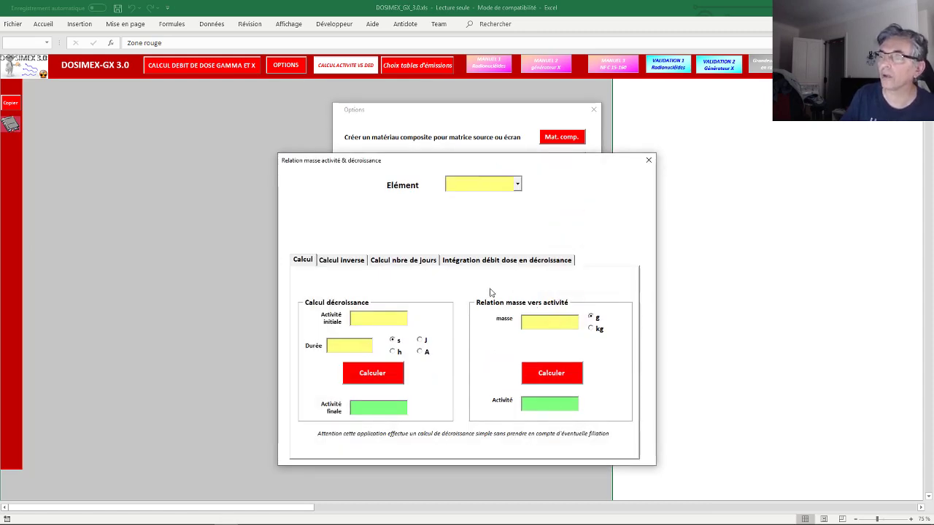
click(517, 184)
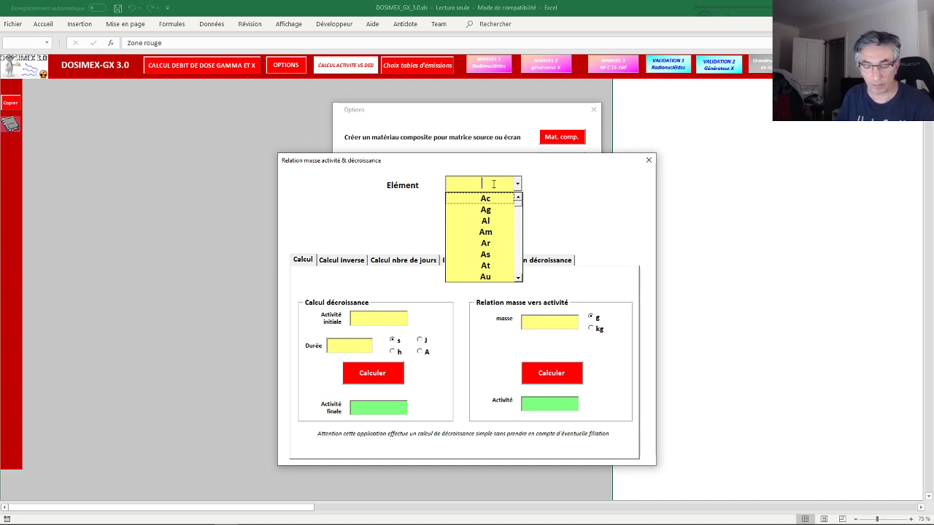
text(F)
key(Return)
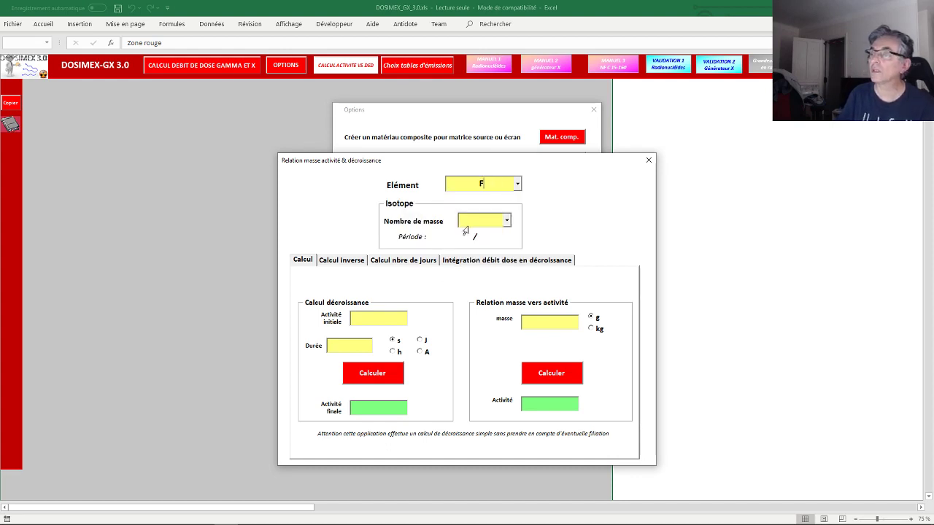
click(508, 227)
click(507, 232)
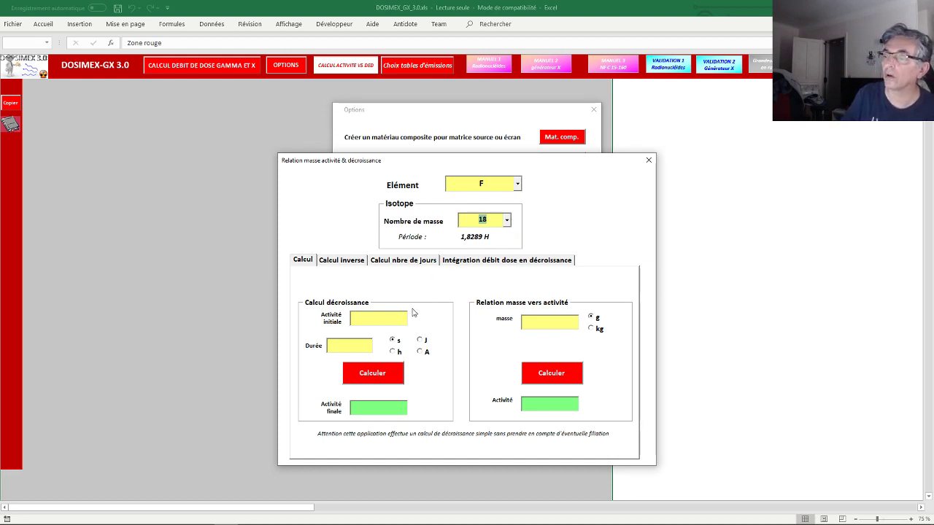
- Calculate the F-18 decay of an initial activity of 1 over 3 seconds, and recalculate it over 3 hours
click(385, 318)
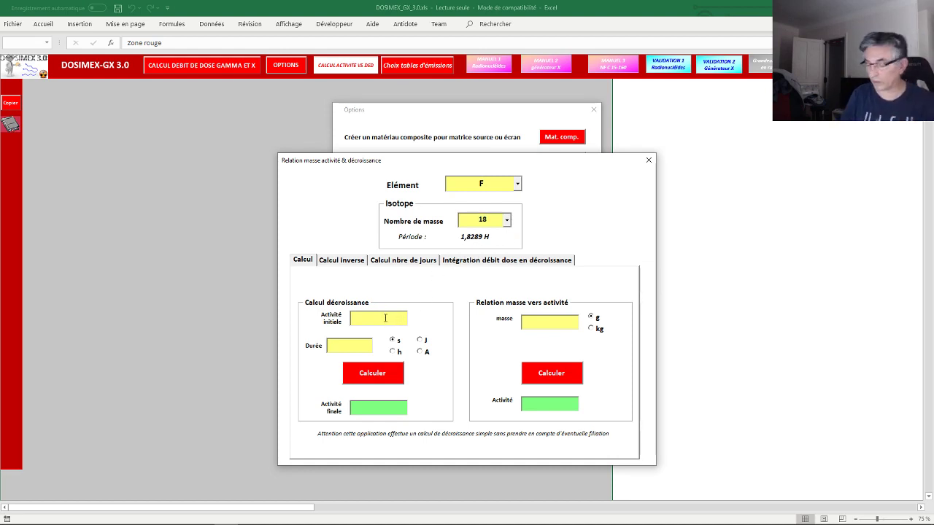
text(1)
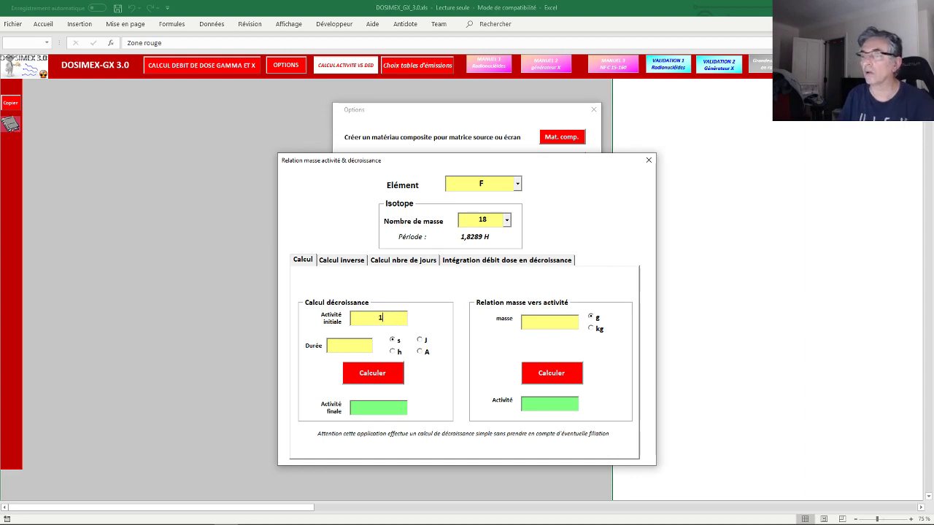
text(3)
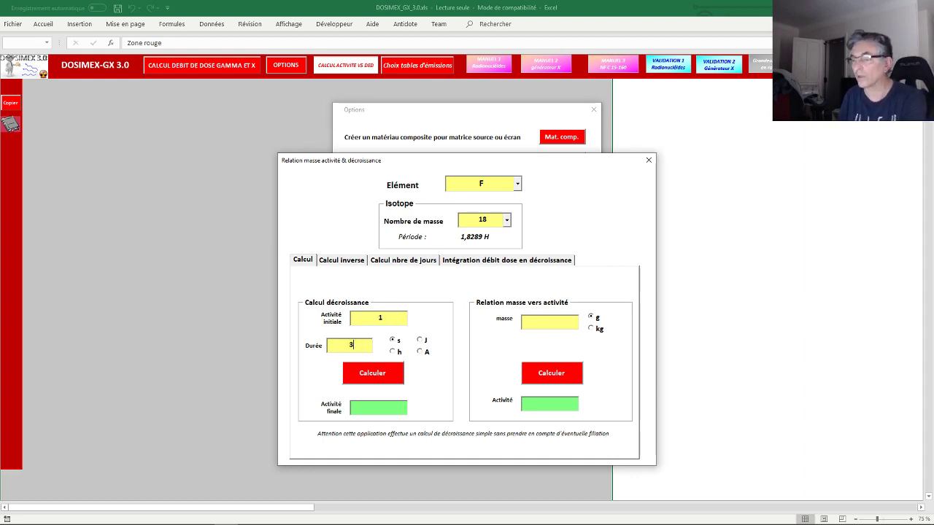
click(367, 375)
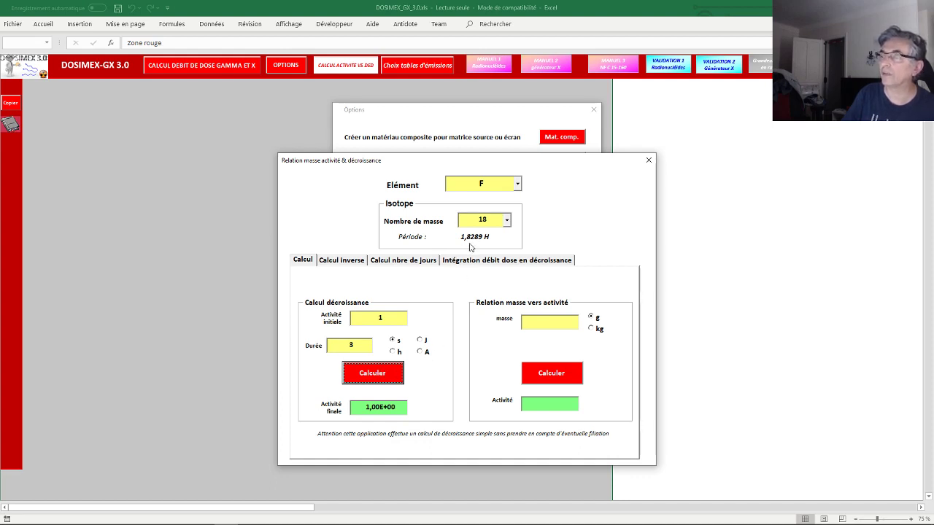
click(394, 352)
click(392, 378)
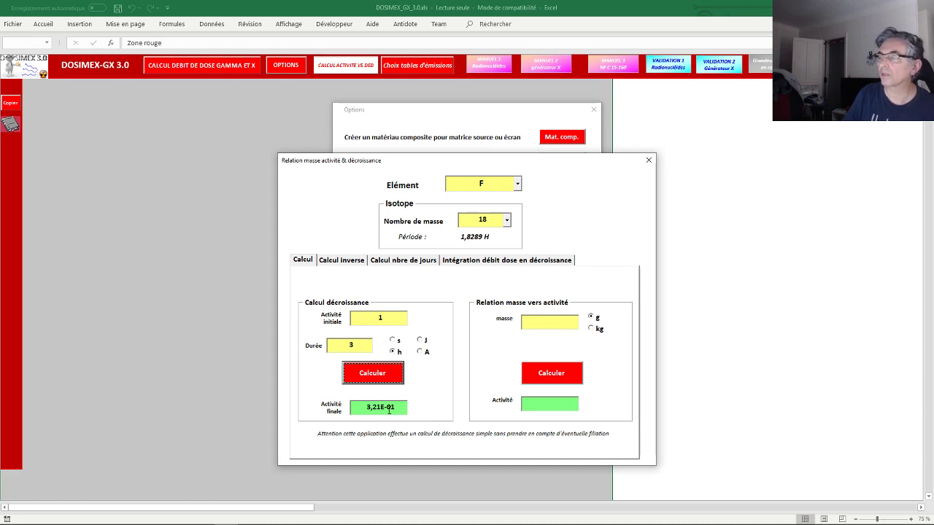
- Calculate the activity corresponding to a mass of 1E-3 g of F-18
click(546, 325)
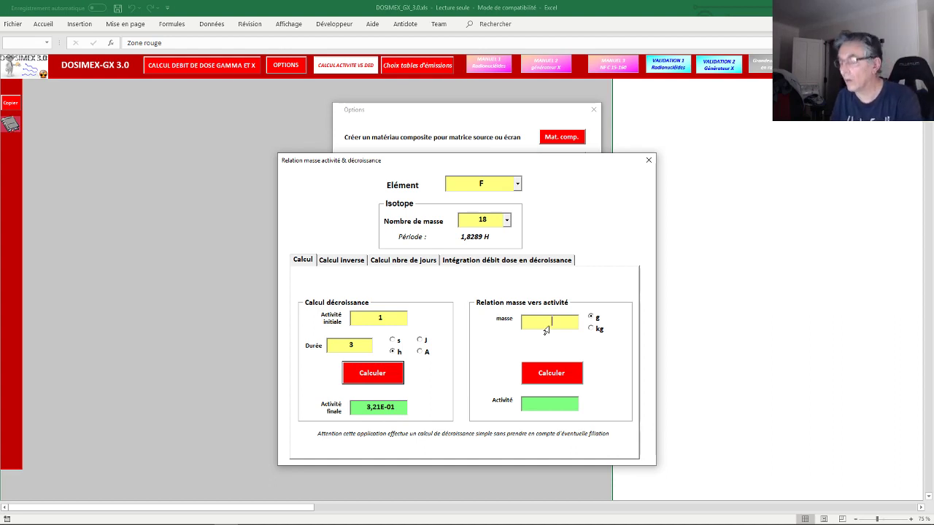
text(1E)
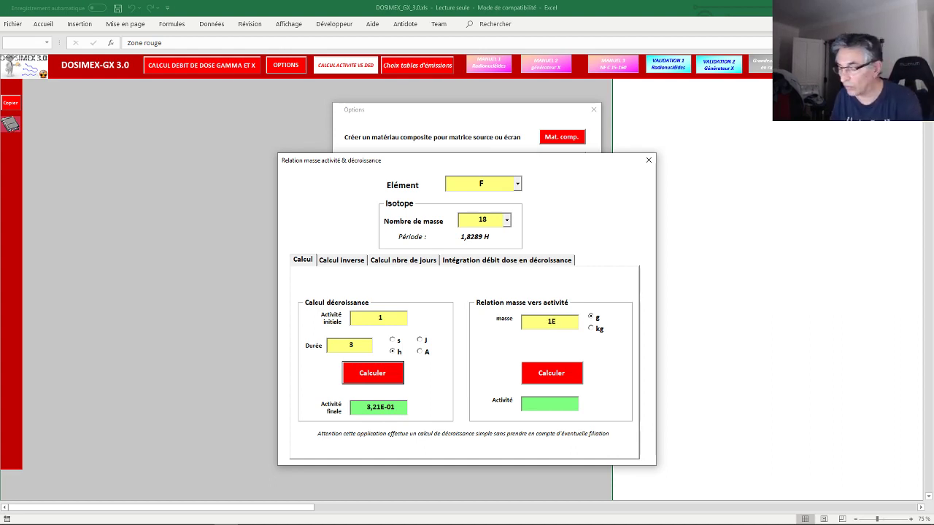
text(-3)
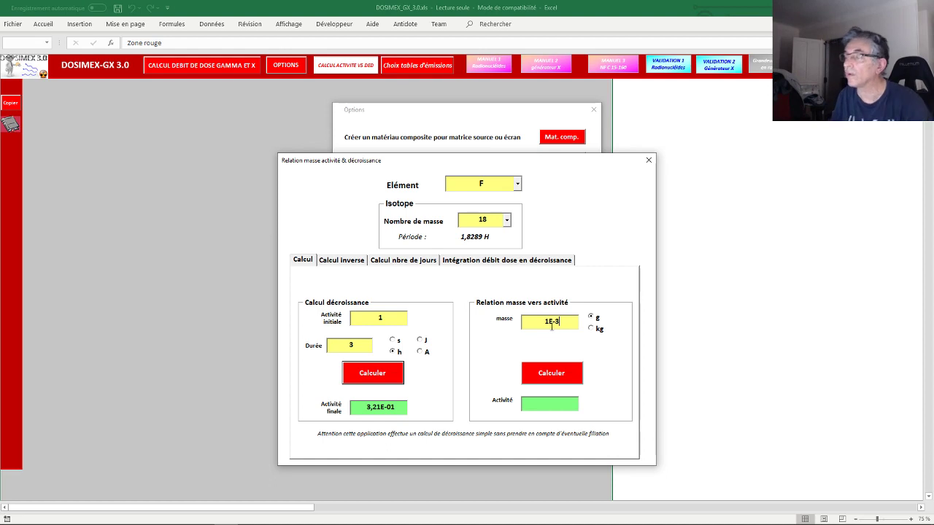
click(567, 374)
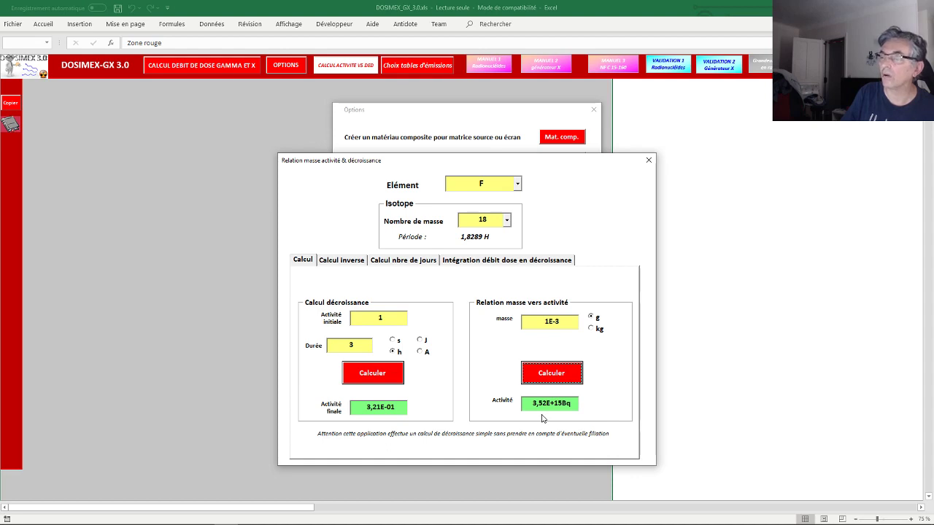
- Use the inverse calculation to convert an F-18 activity of 300E6 Bq into mass
click(341, 263)
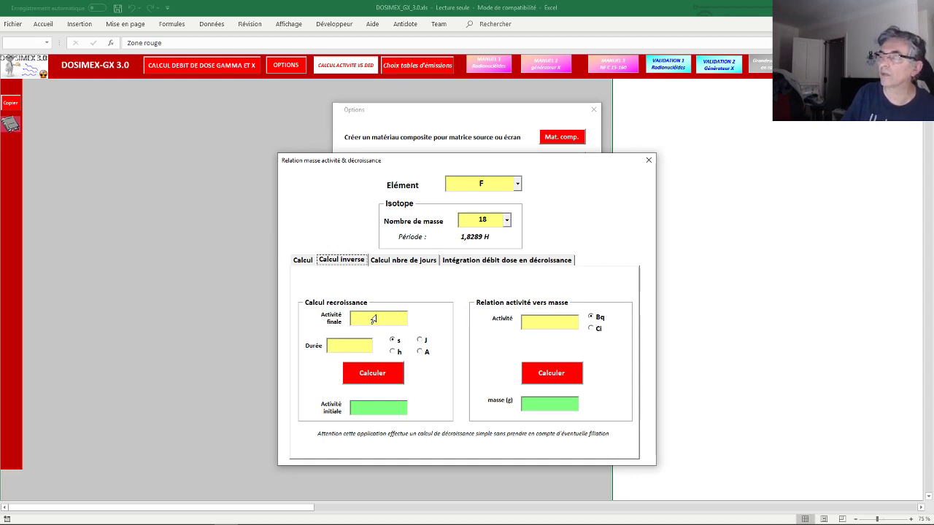
click(536, 328)
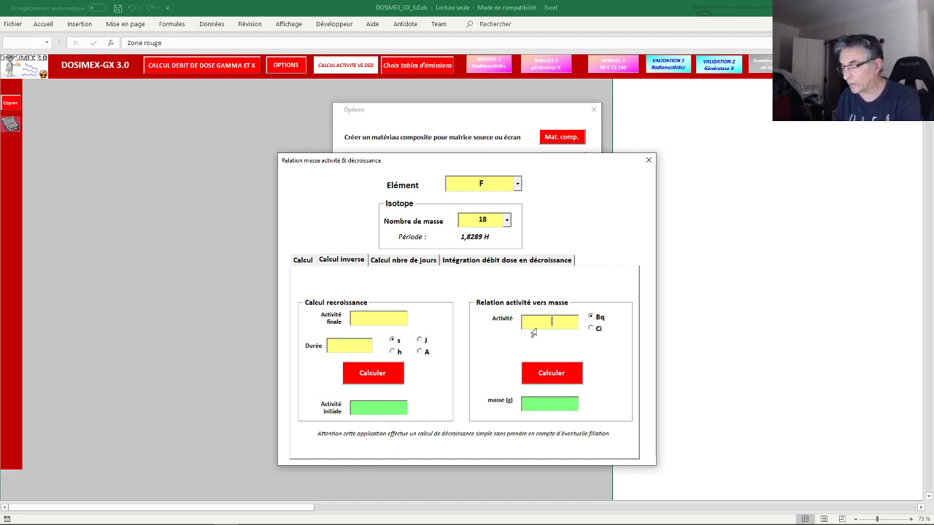
text(300)
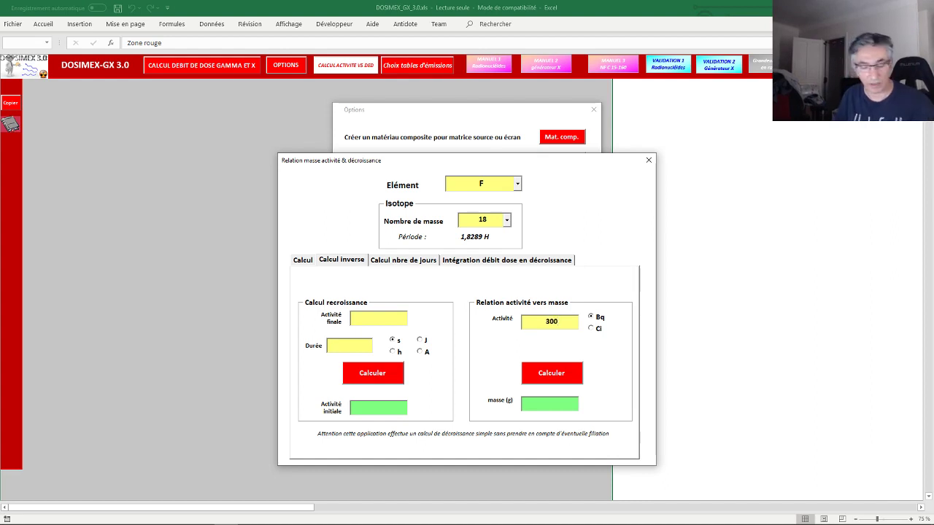
text(E6)
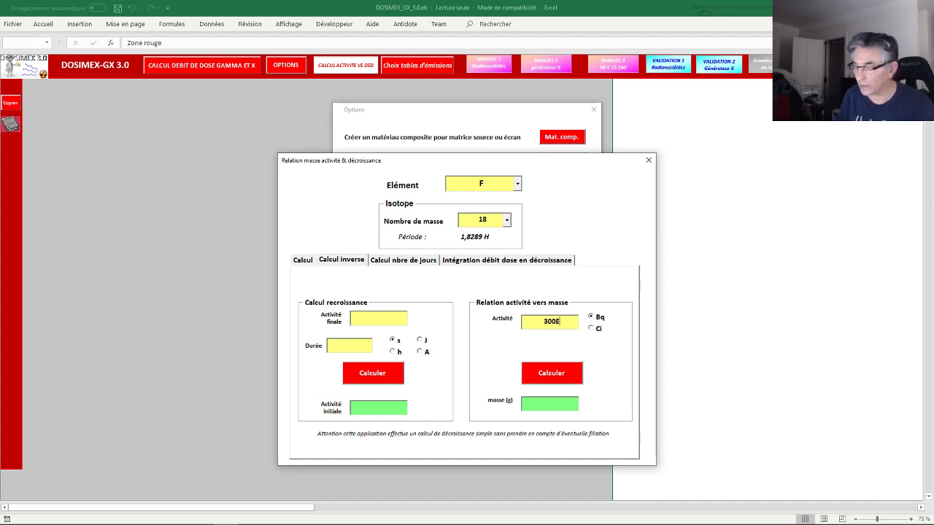
click(555, 381)
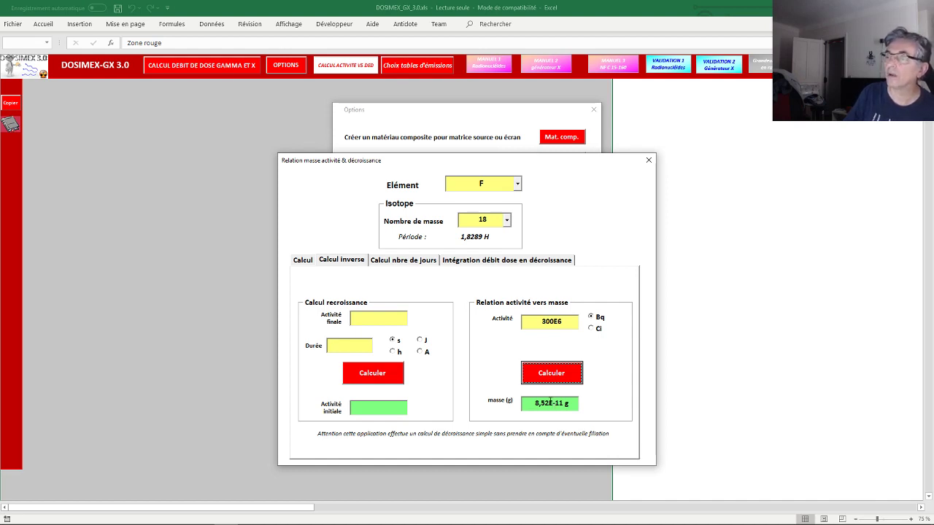
- Integrate the decaying F-18 dose rate from an initial 10 D/h over 10 hours, and close the decay form
click(494, 260)
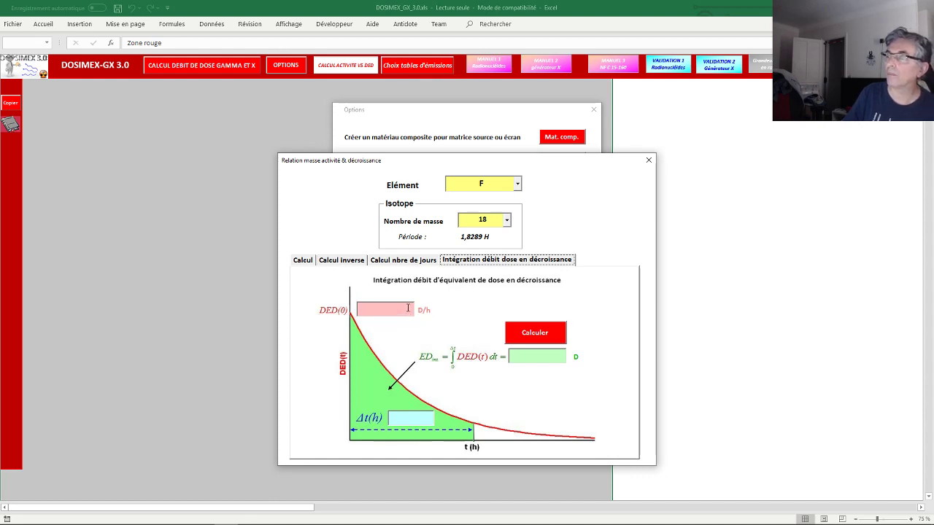
click(408, 308)
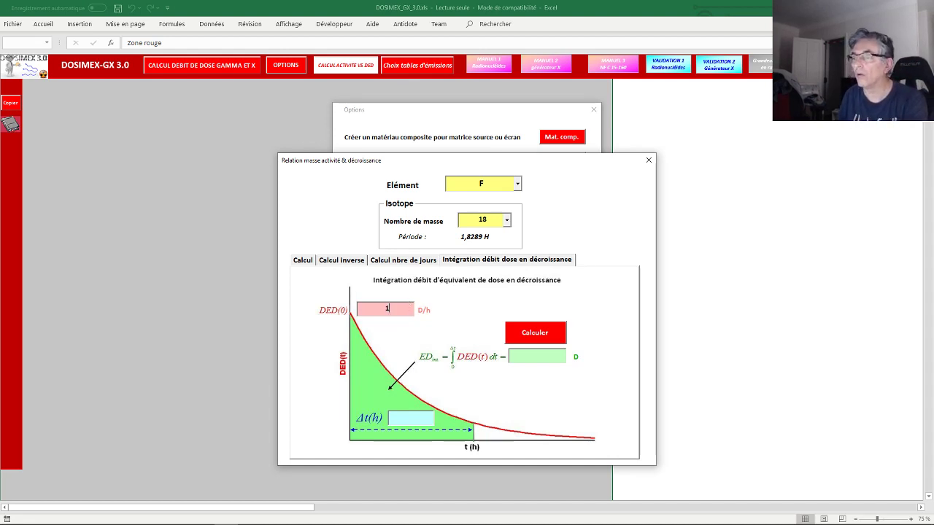
text(10)
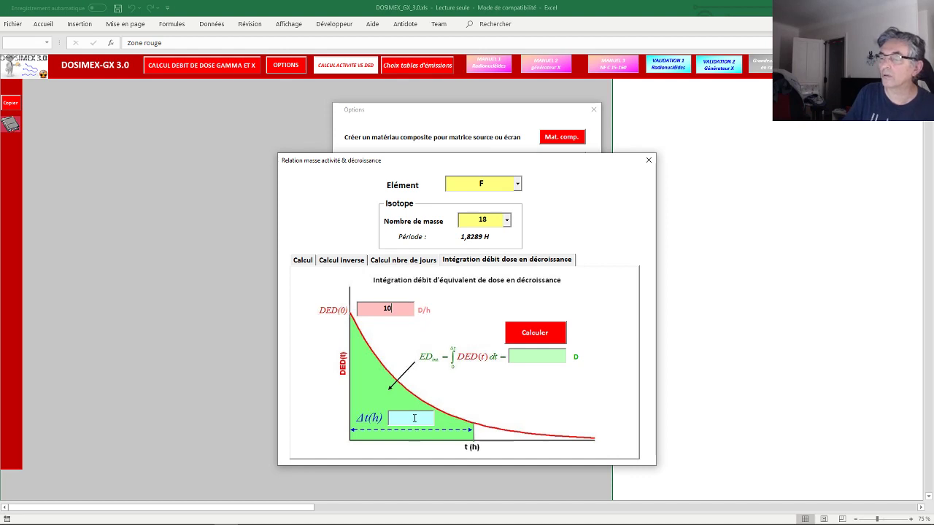
click(414, 418)
text(10)
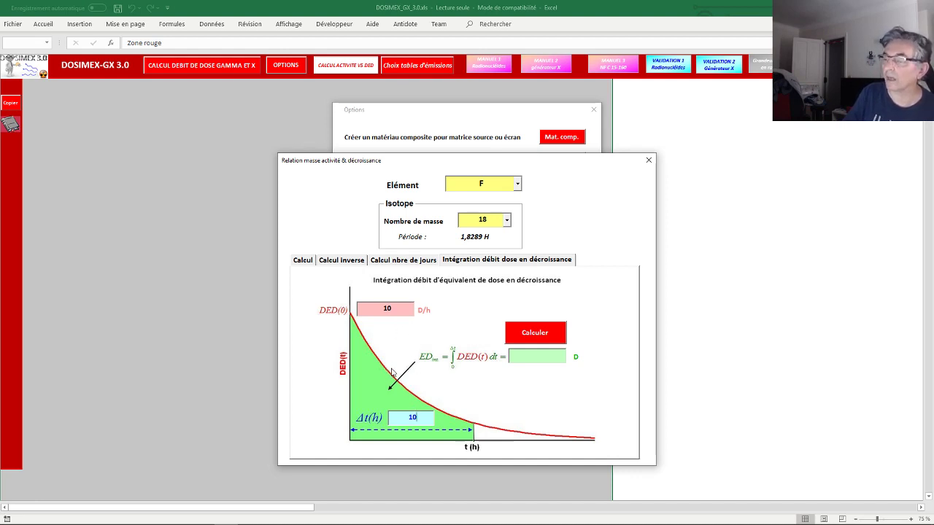
click(538, 337)
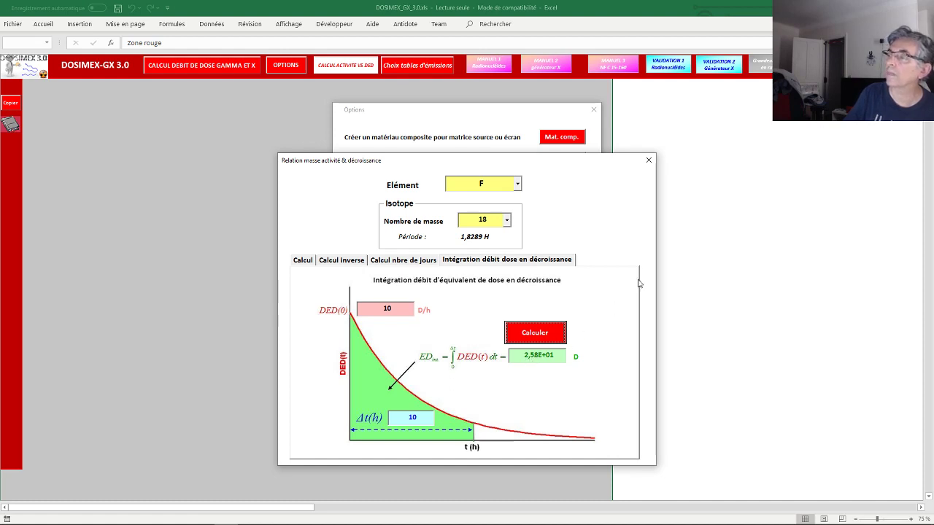
click(648, 160)
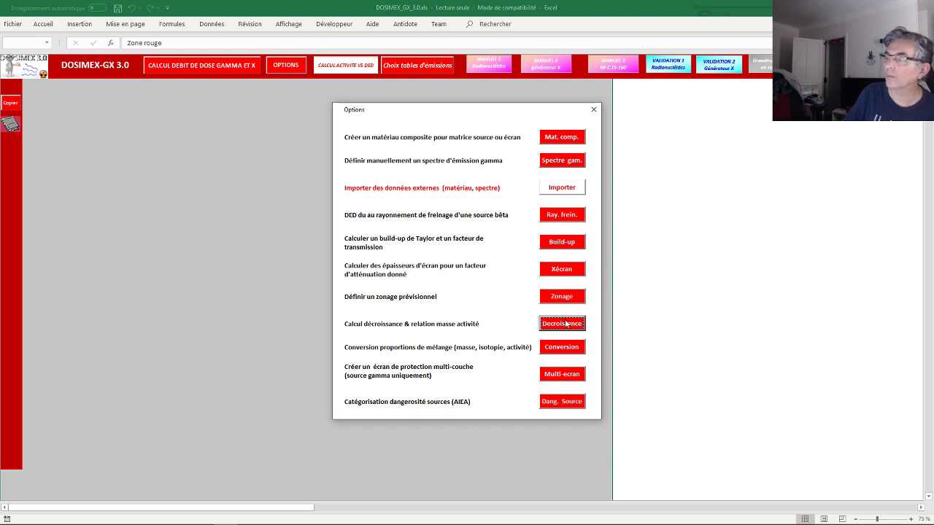
- Open the mixture proportion conversion from the options and add isotope U-238 at 97 % by mass
click(561, 347)
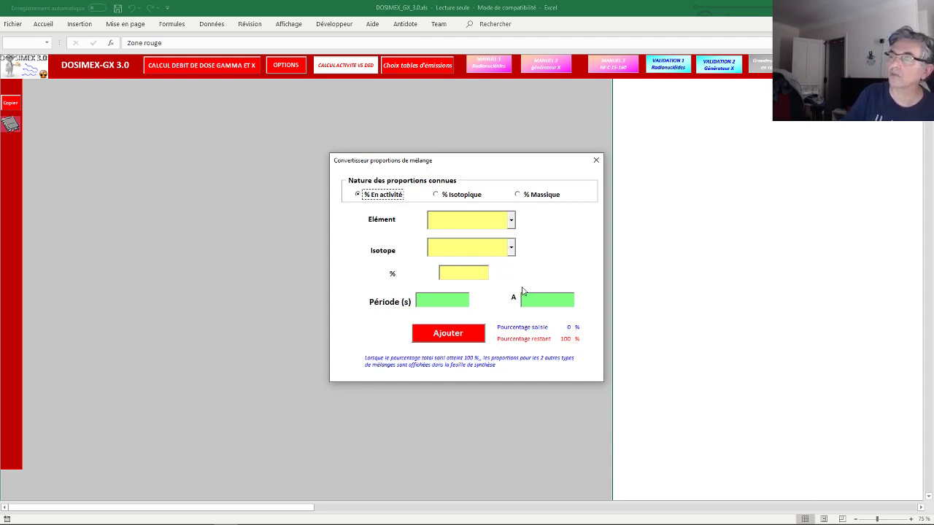
click(517, 195)
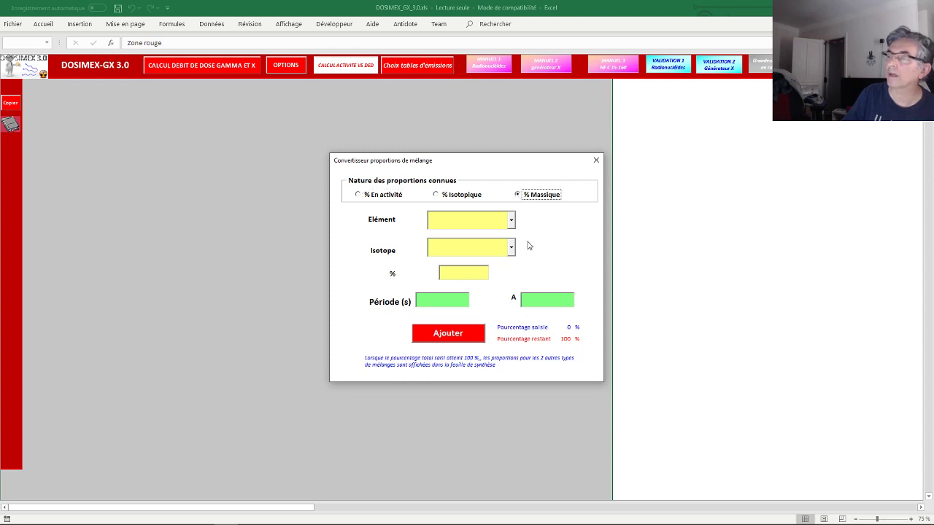
click(511, 221)
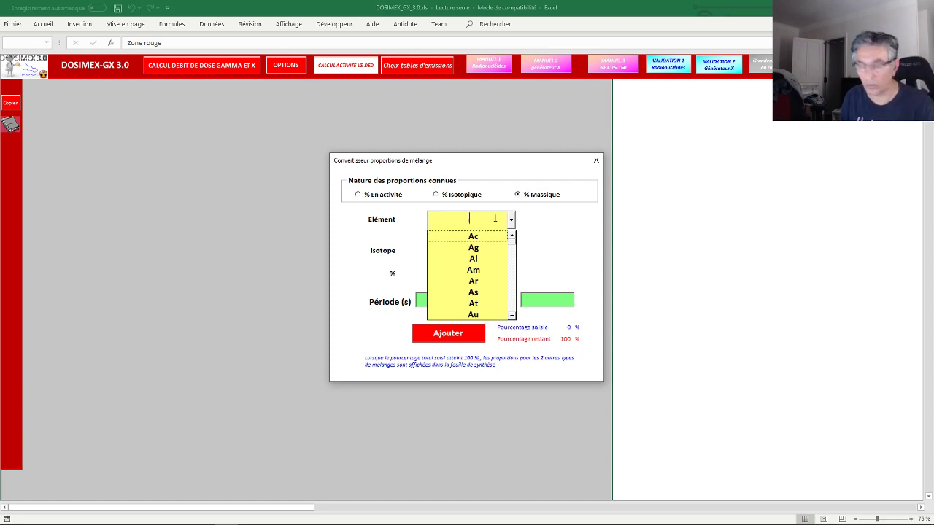
text(U)
key(Tab)
click(511, 252)
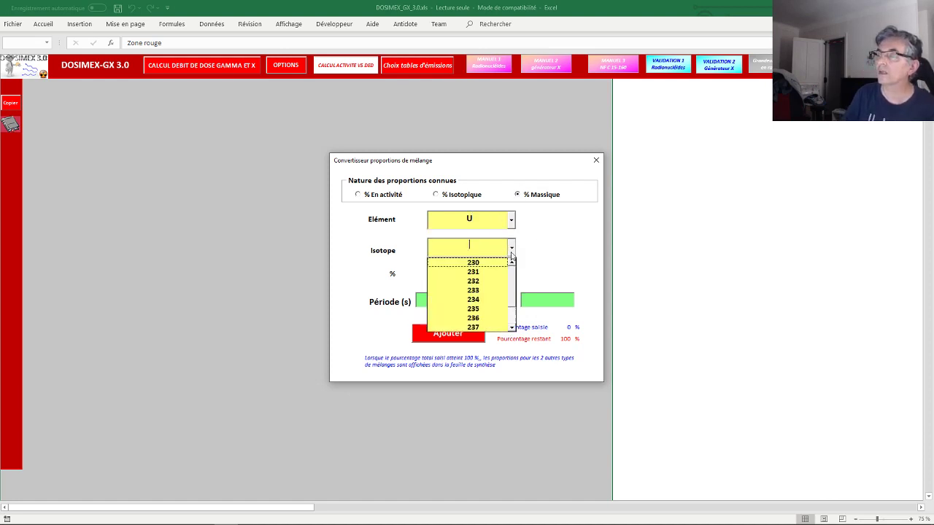
click(512, 328)
click(512, 329)
click(512, 328)
click(482, 308)
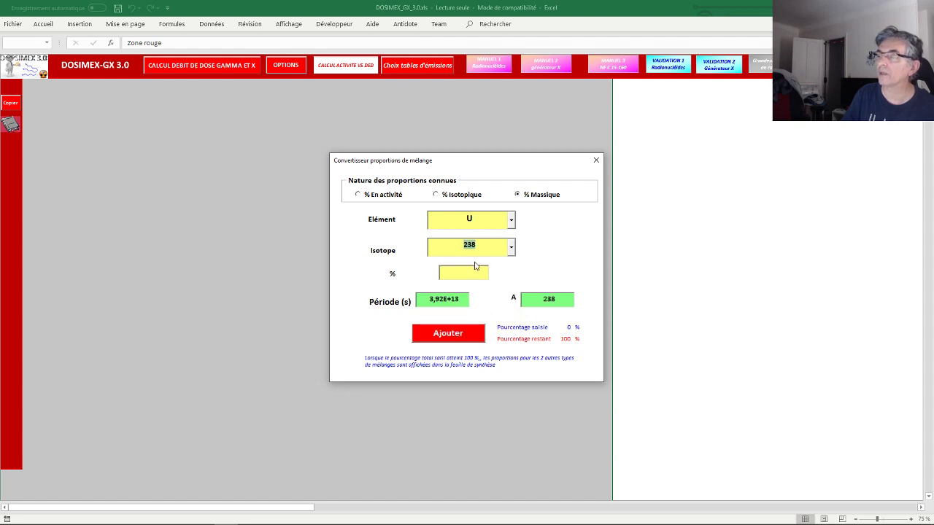
click(474, 273)
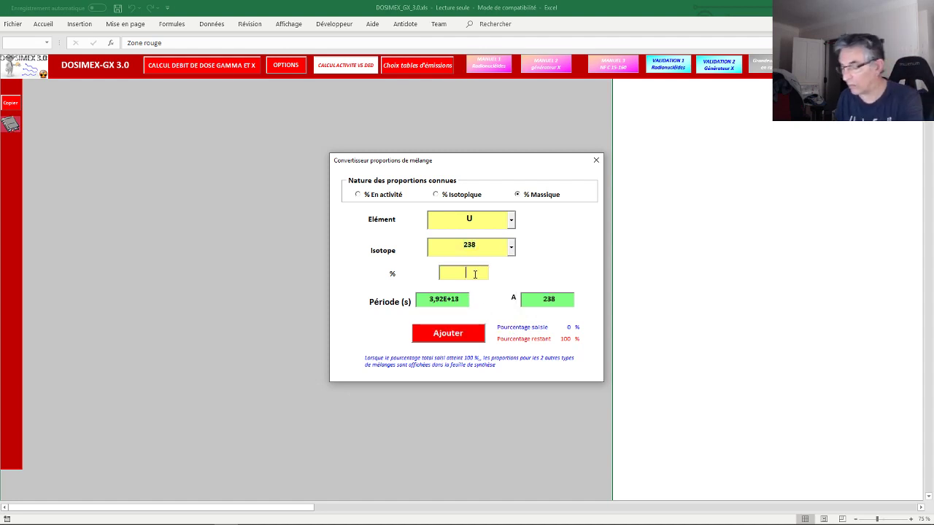
text(97)
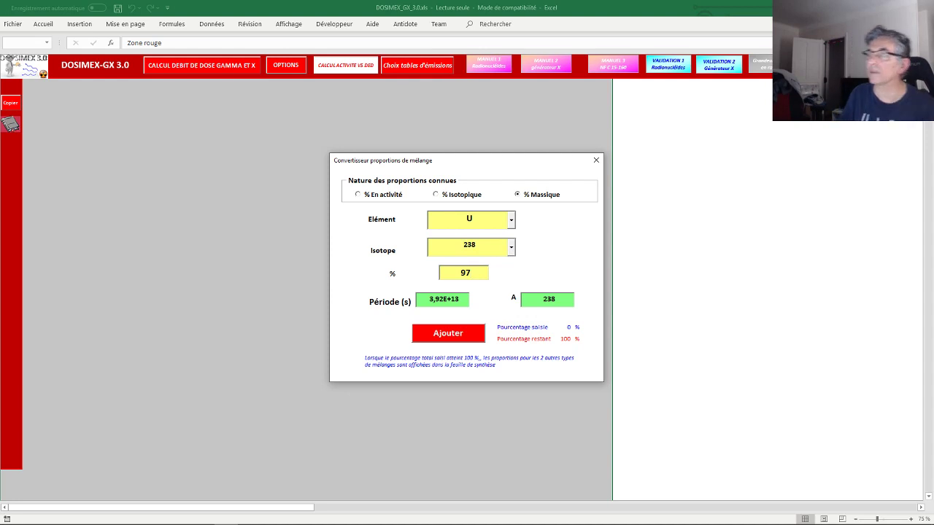
click(448, 334)
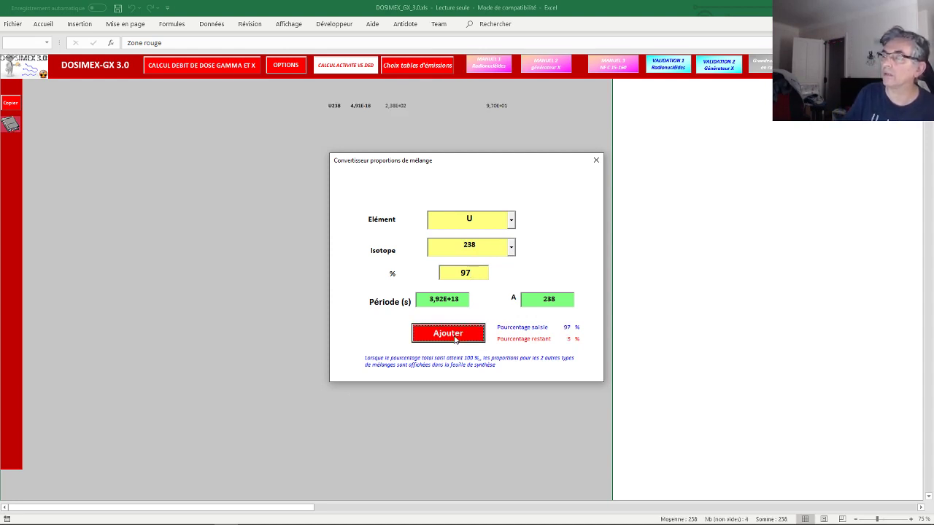
- Add isotope U-235 at 3 % by mass to complete the mixture, and close the converter
click(511, 249)
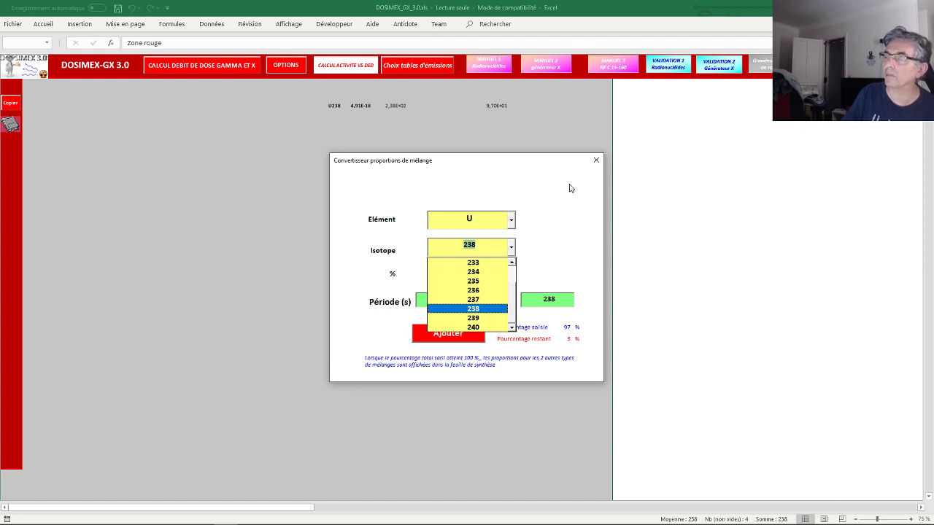
click(483, 281)
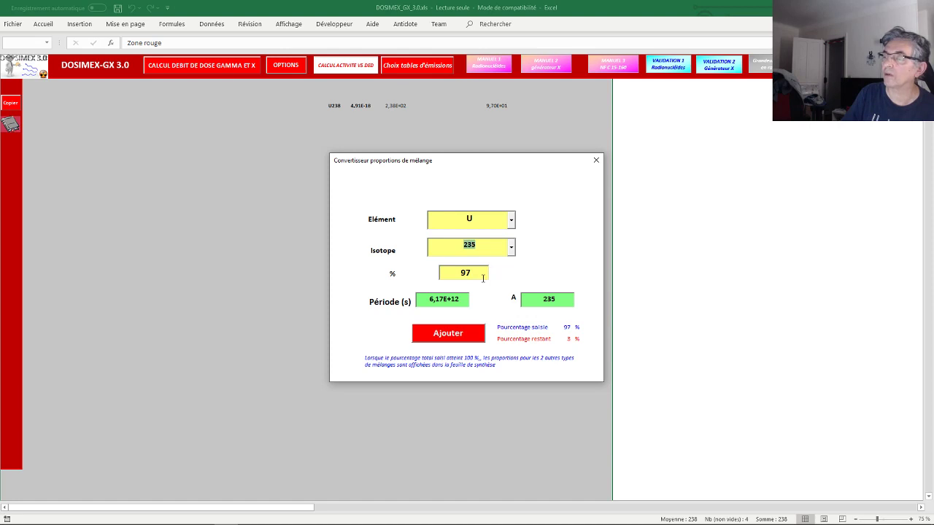
click(478, 273)
drag(473, 273, 445, 277)
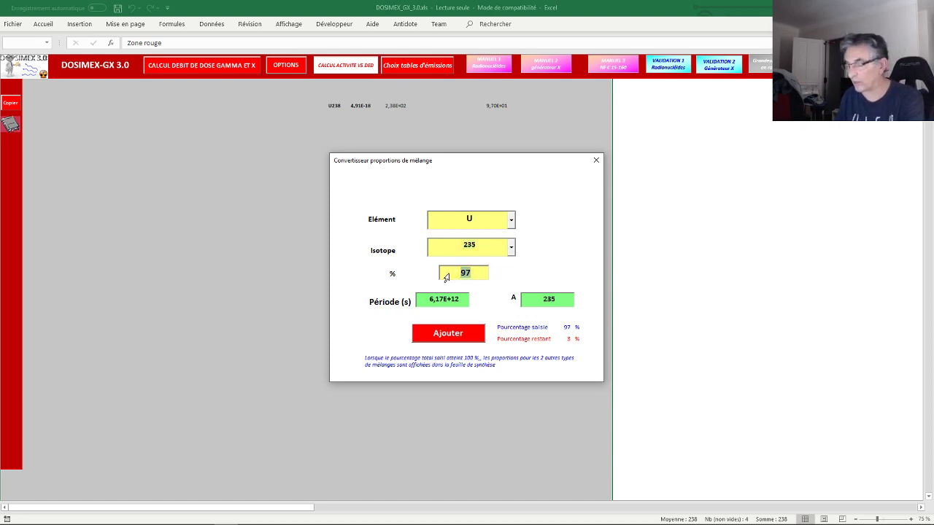
text(3)
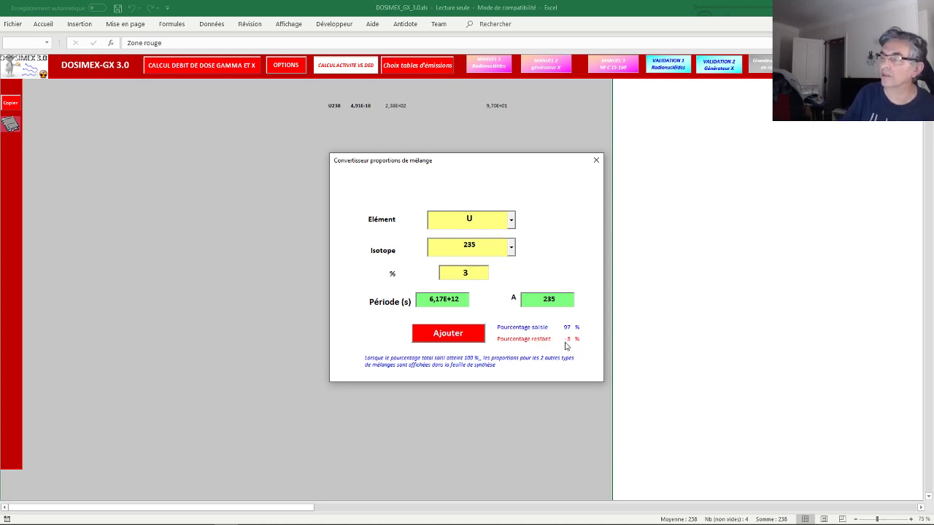
click(477, 337)
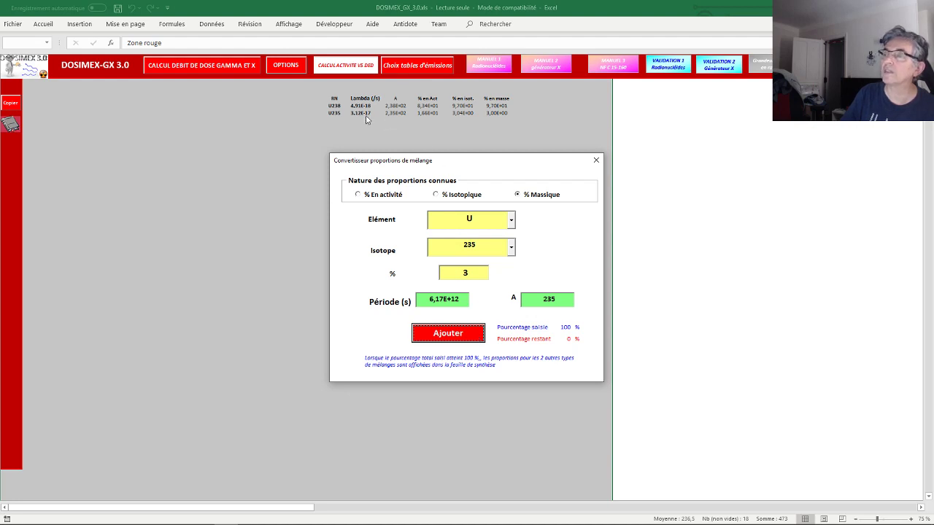
click(596, 160)
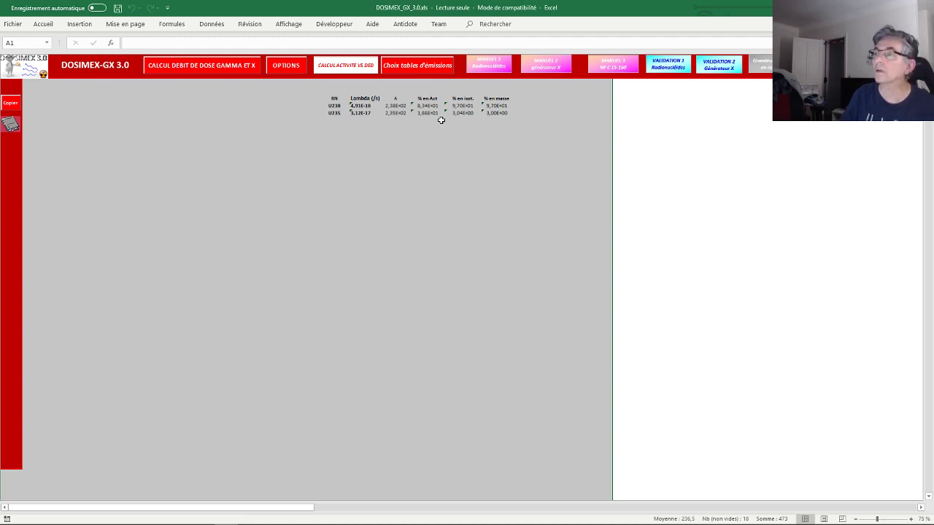
scroll(441, 120, up, 2)
click(563, 192)
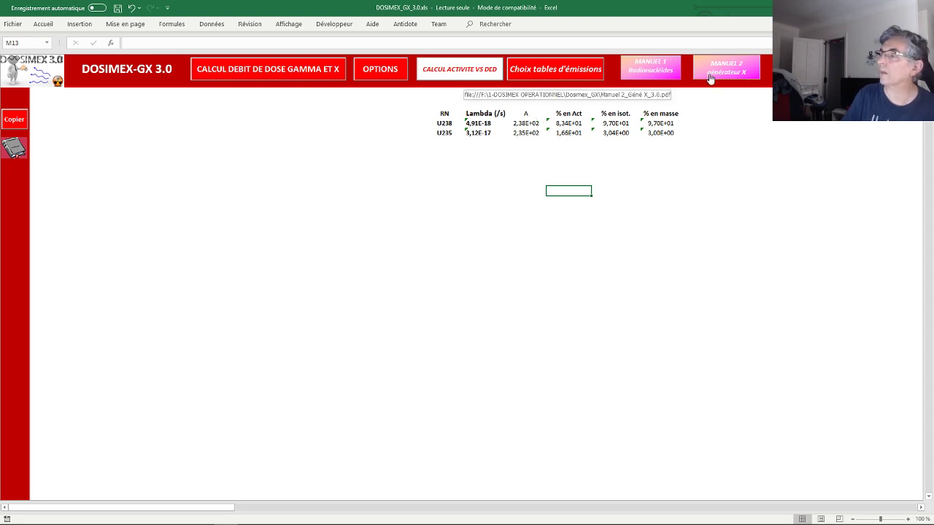
- Open the AIEA source danger categorisation from the options and classify a Co60 source with an activity of 10 TBq
click(396, 72)
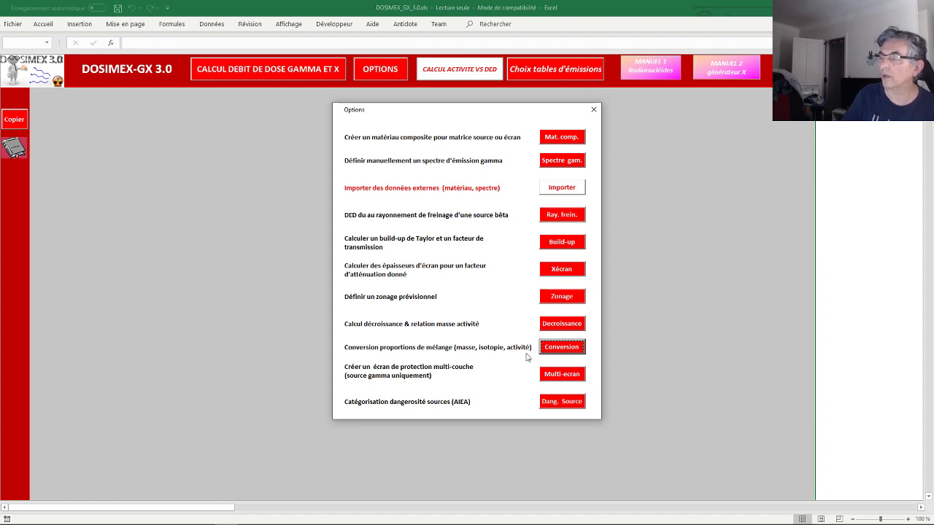
click(562, 402)
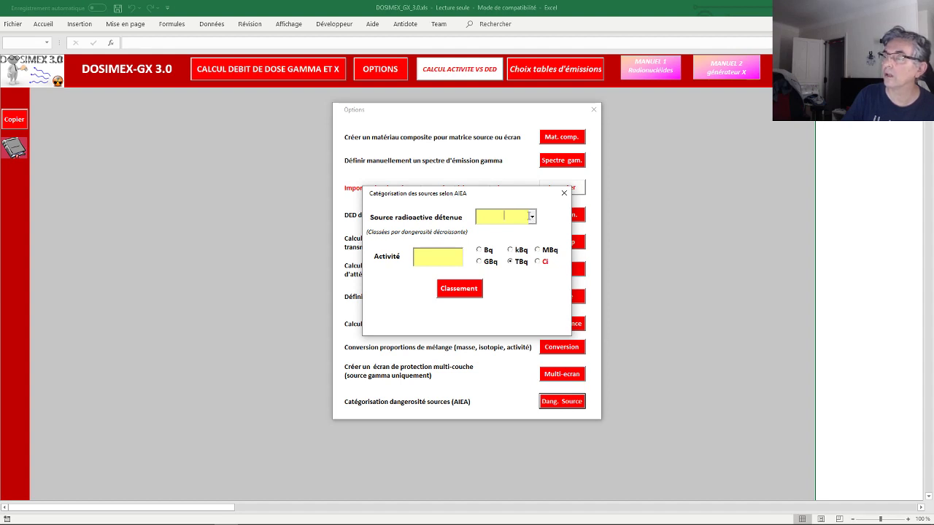
click(534, 218)
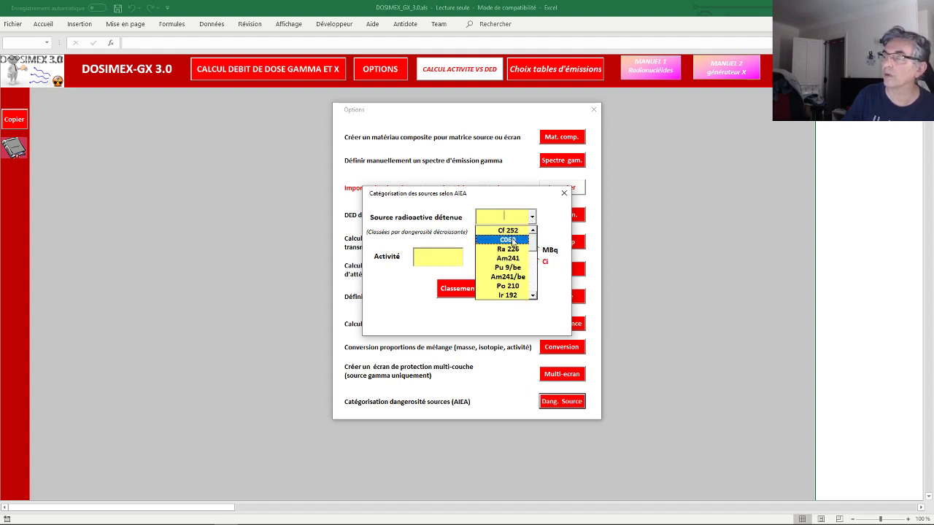
click(508, 240)
click(449, 264)
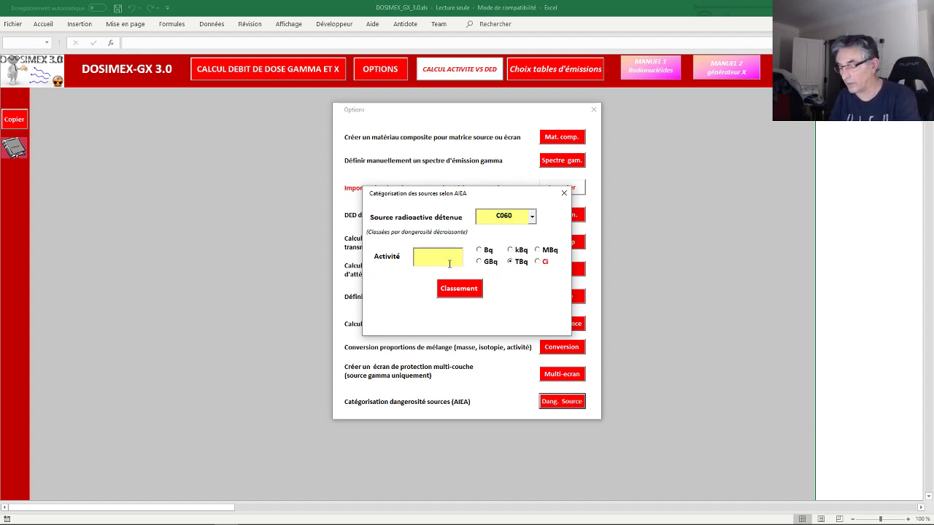
text(10)
click(476, 286)
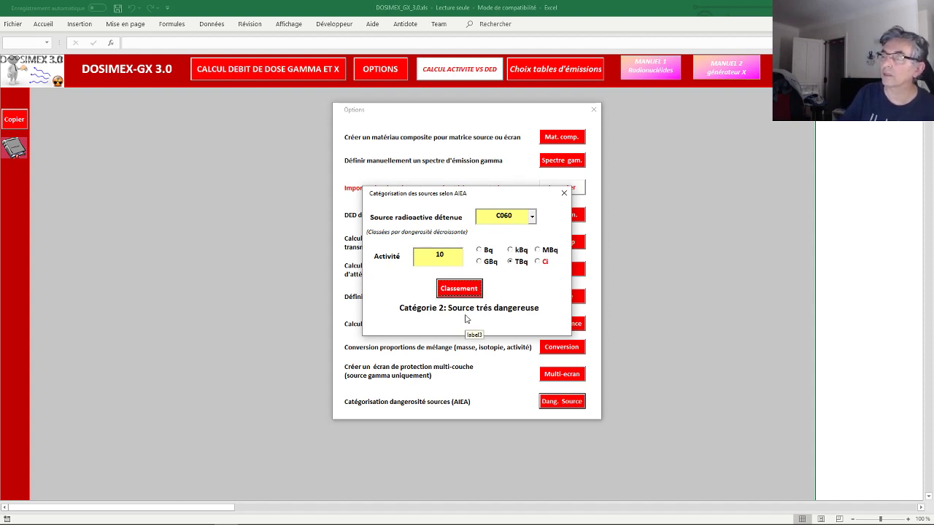
- Reclassify the Co60 source with an activity of 1000 TBq, and close the categorisation and options forms
click(443, 255)
text(00)
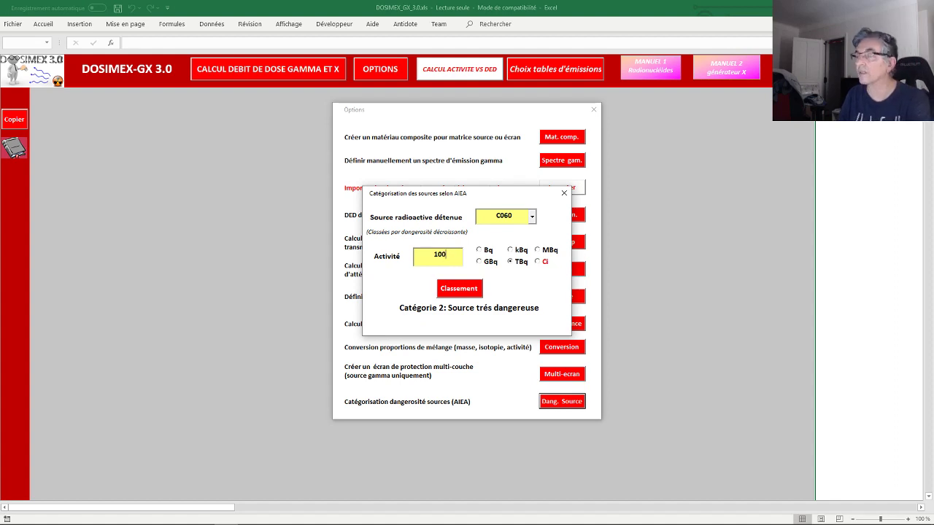
click(457, 289)
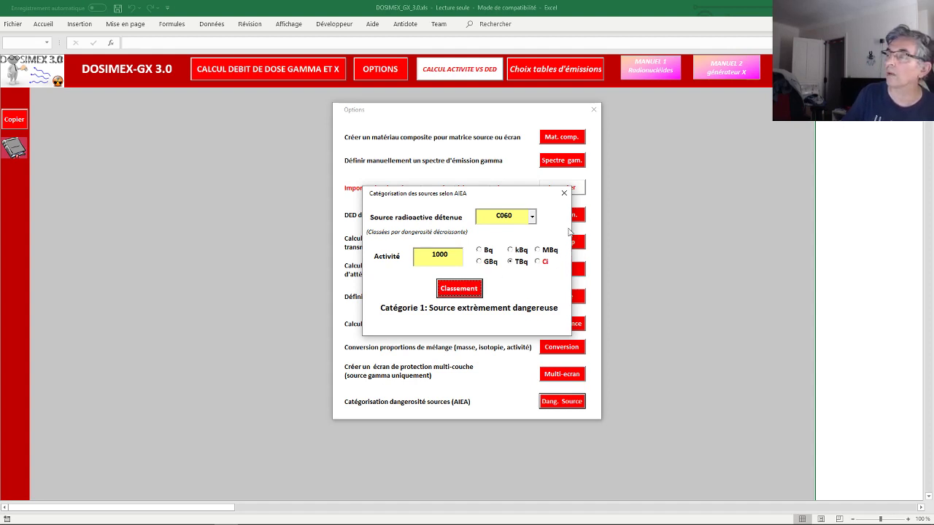
click(564, 194)
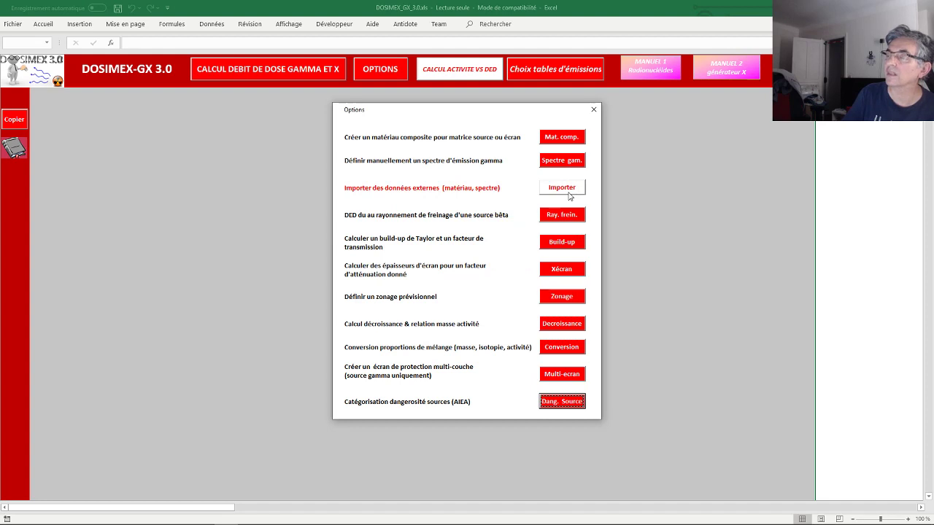
click(594, 109)
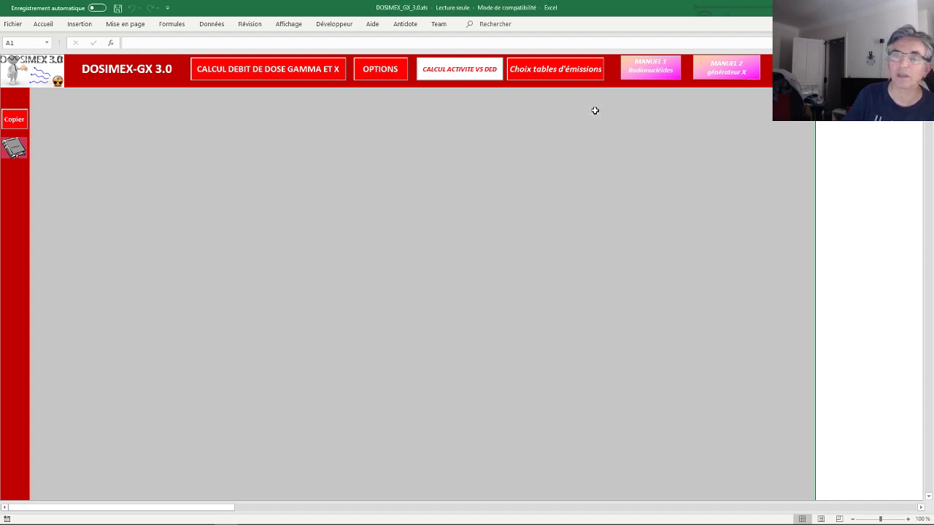